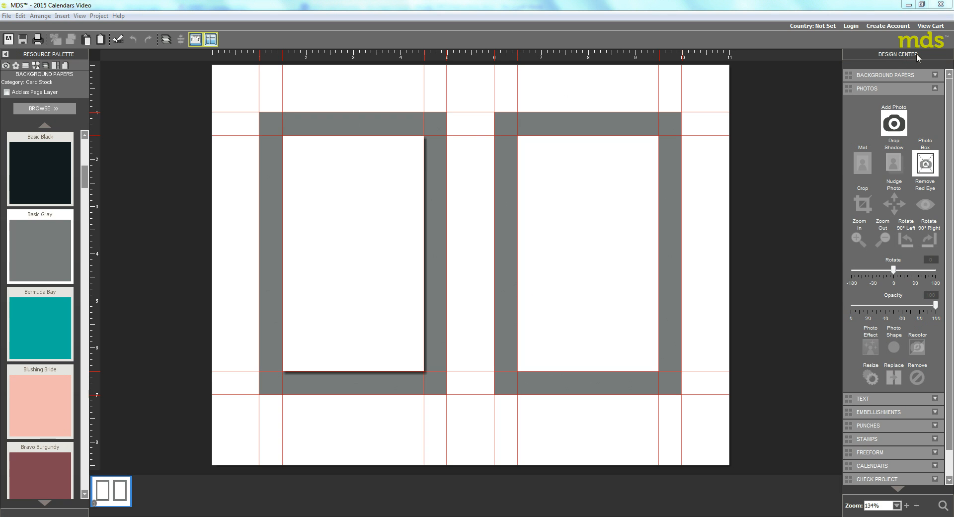
- Add a month calendar, shrink it, and place it centered in the lower part of the left white panel
{"action": "left_click", "coordinate": [869, 466]}
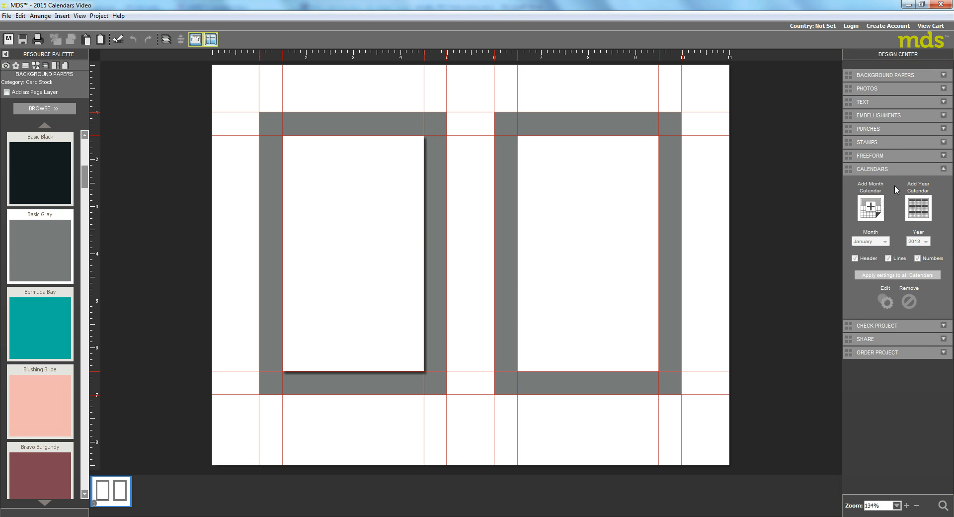
{"action": "left_click", "coordinate": [871, 208]}
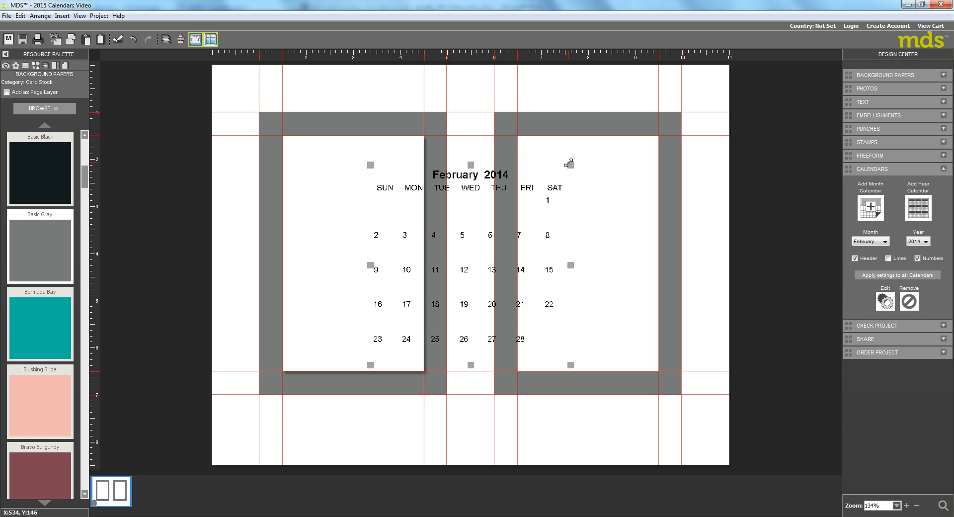
{"action": "left_click_drag", "start_coordinate": [570, 164], "coordinate": [493, 241]}
{"action": "left_click_drag", "start_coordinate": [466, 305], "coordinate": [432, 252]}
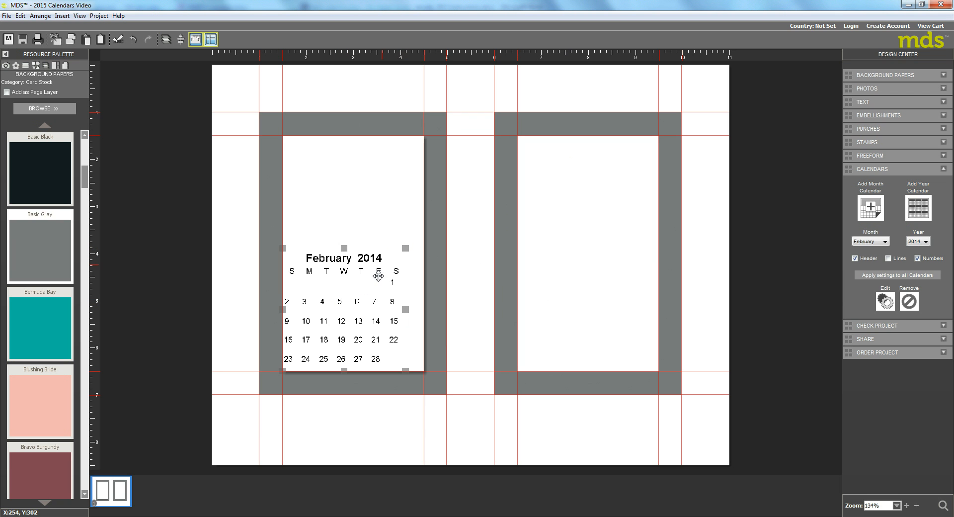
{"action": "left_click_drag", "start_coordinate": [370, 309], "coordinate": [374, 311]}
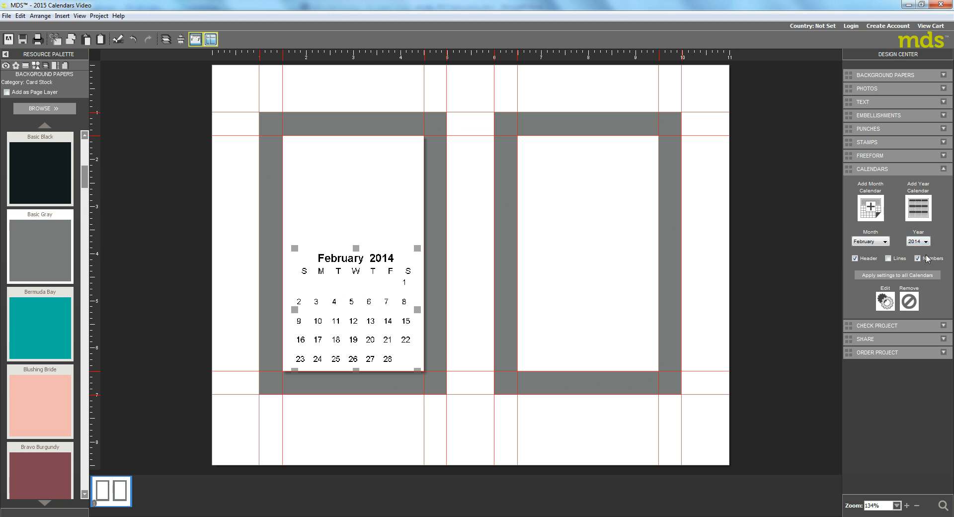
- Set the calendar's month to January and its year to 2015
{"action": "left_click", "coordinate": [885, 243]}
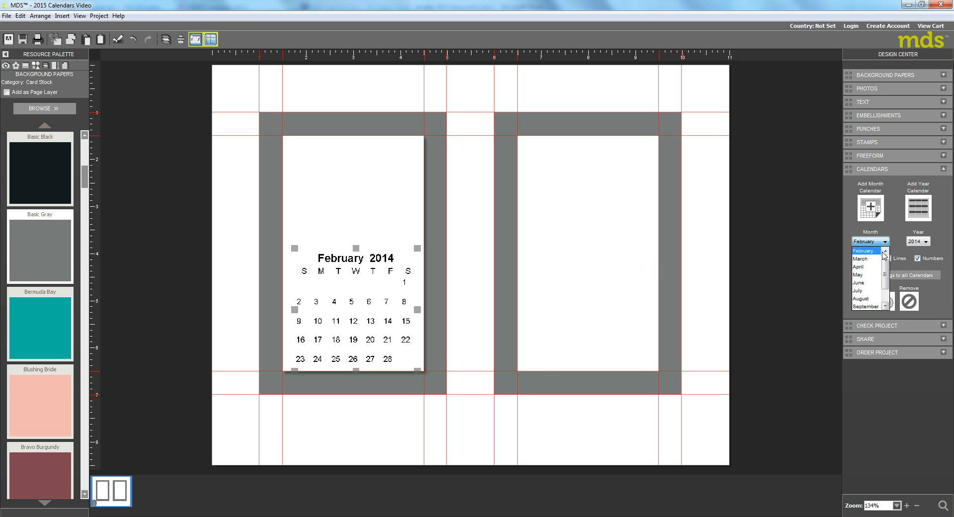
{"action": "scroll", "coordinate": [884, 255], "scroll_direction": "up", "scroll_amount": 1}
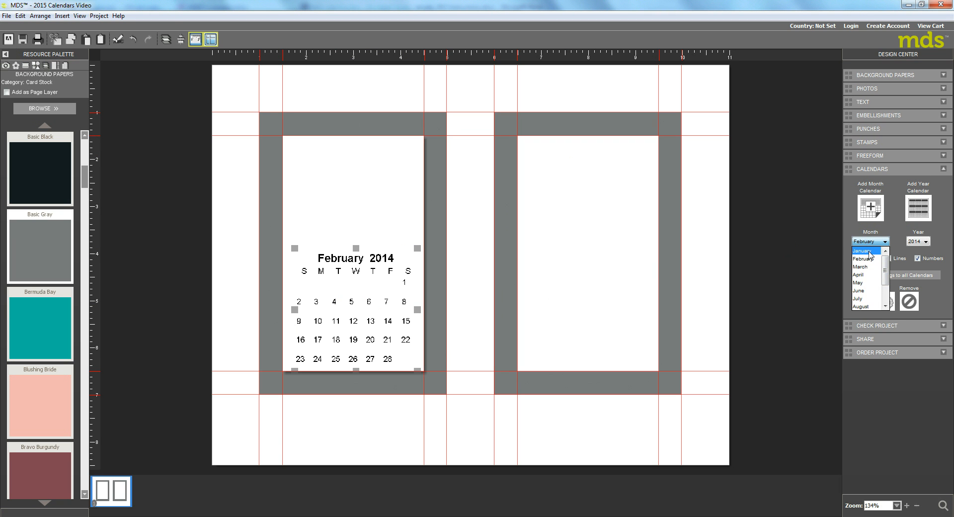
{"action": "left_click", "coordinate": [869, 251]}
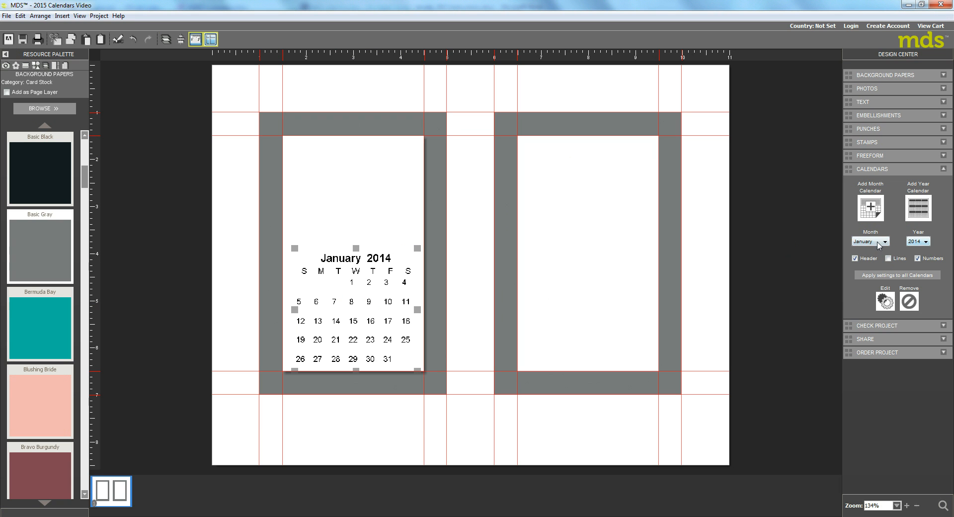
{"action": "left_click", "coordinate": [927, 243]}
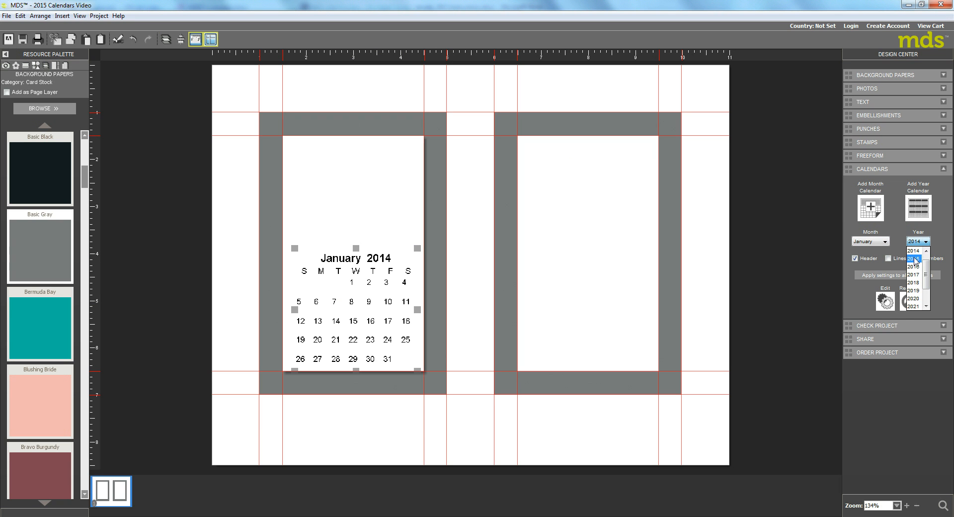
{"action": "left_click", "coordinate": [919, 256]}
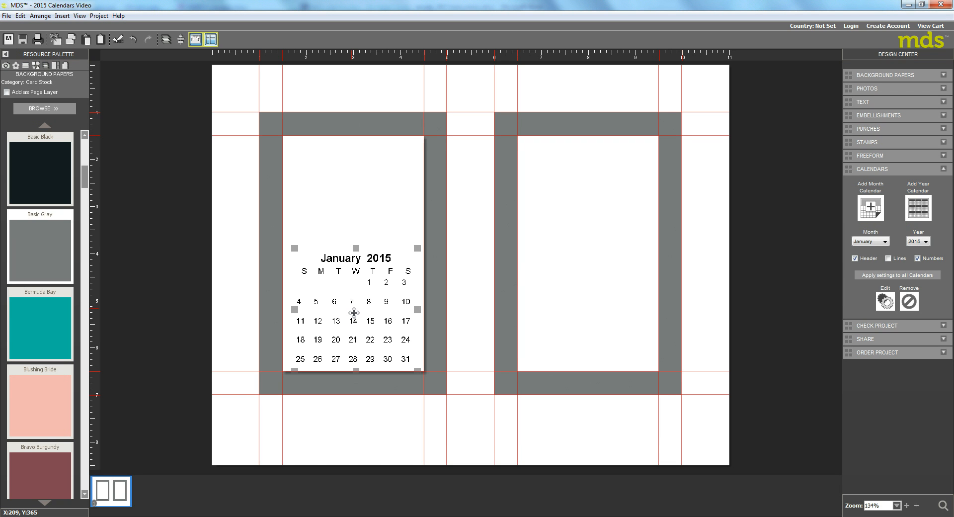
- Open the January calendar's settings and turn off the Month and Year in its header
{"action": "double_click", "coordinate": [354, 312]}
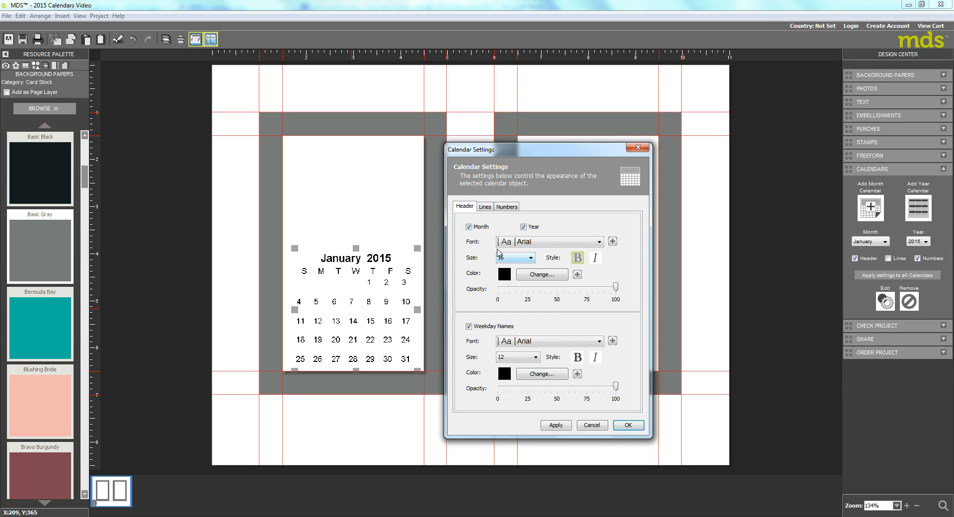
{"action": "left_click", "coordinate": [469, 227]}
{"action": "left_click", "coordinate": [524, 227]}
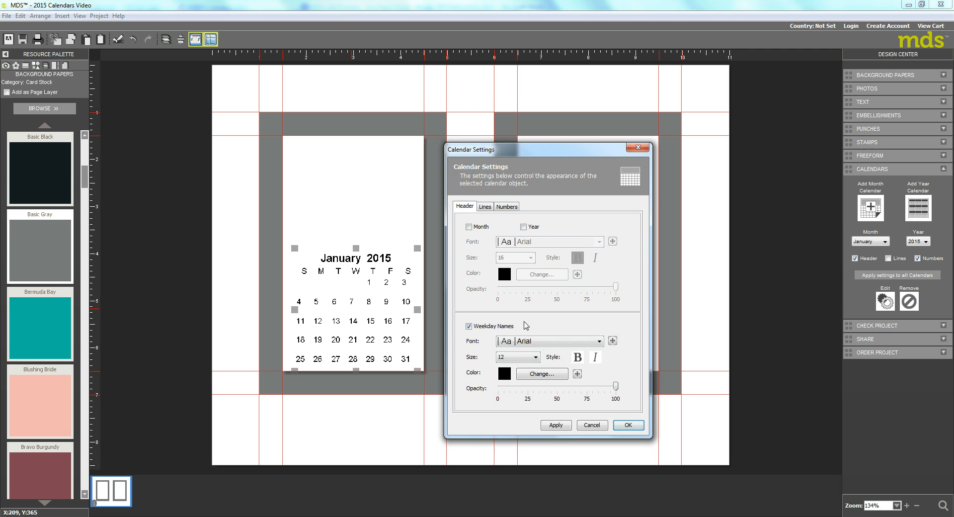
- Format the weekday names in the Janda Elegant Handwriting font with the dark gray palette color
{"action": "left_click", "coordinate": [600, 341]}
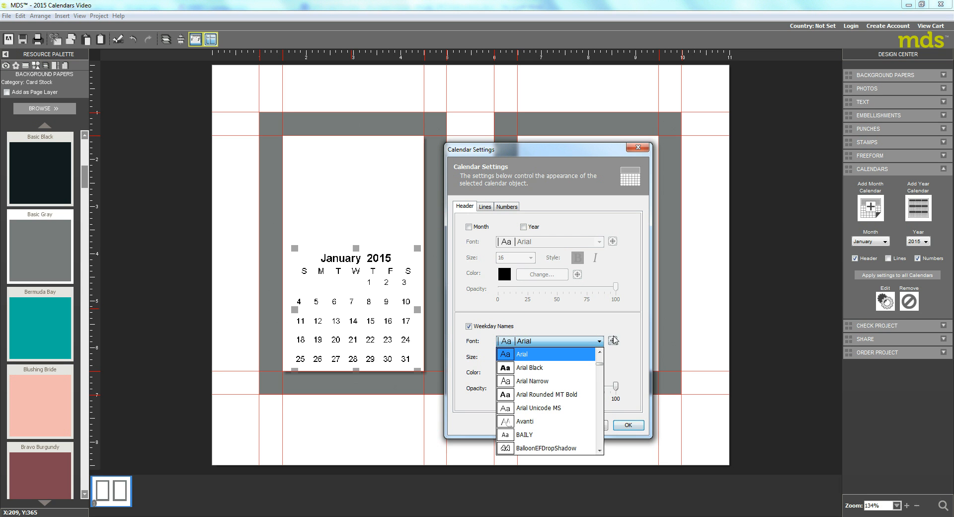
{"action": "left_click_drag", "start_coordinate": [600, 368], "coordinate": [601, 398]}
{"action": "scroll", "coordinate": [603, 368], "scroll_direction": "up", "scroll_amount": 5}
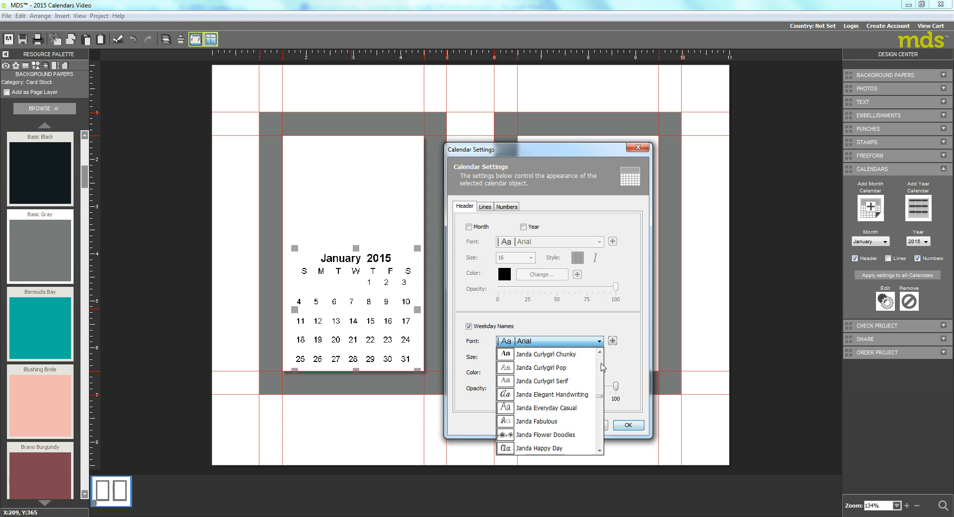
{"action": "left_click", "coordinate": [540, 395]}
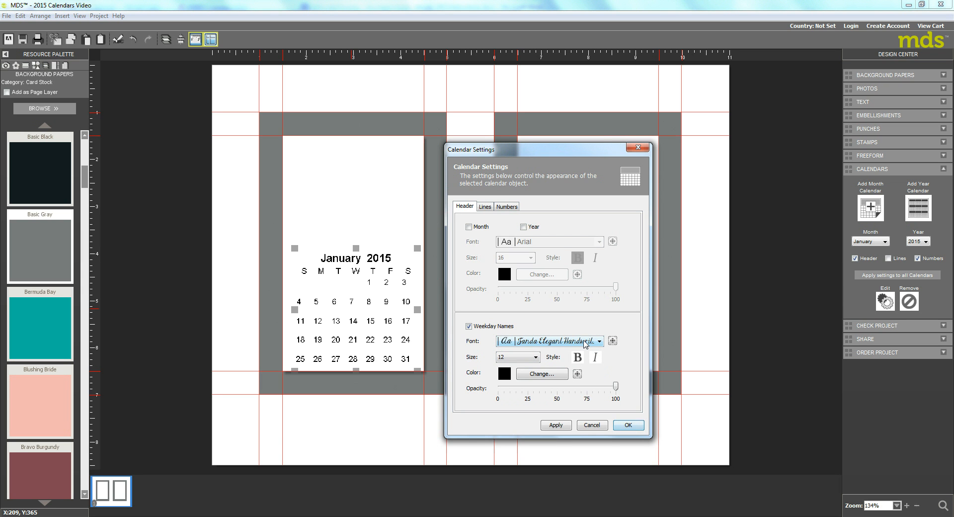
{"action": "left_click", "coordinate": [537, 375]}
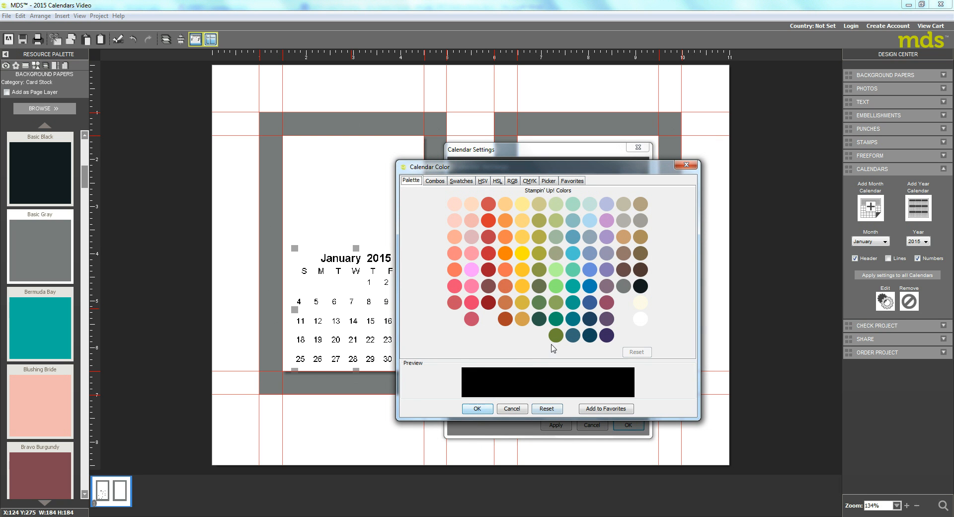
{"action": "left_click", "coordinate": [623, 287]}
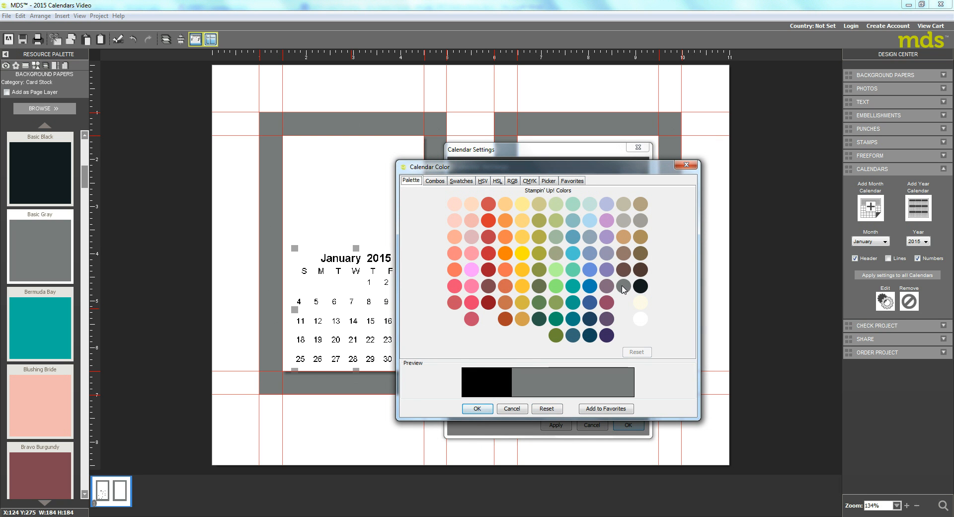
{"action": "left_click", "coordinate": [475, 408]}
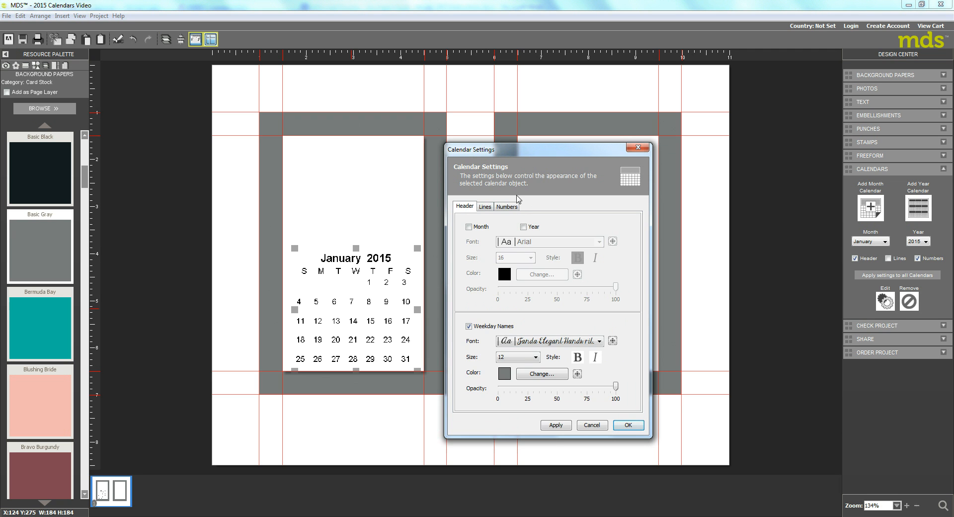
- Format the date numbers in Janda Elegant Handwriting with the same dark gray, and apply the calendar settings
{"action": "left_click", "coordinate": [509, 208]}
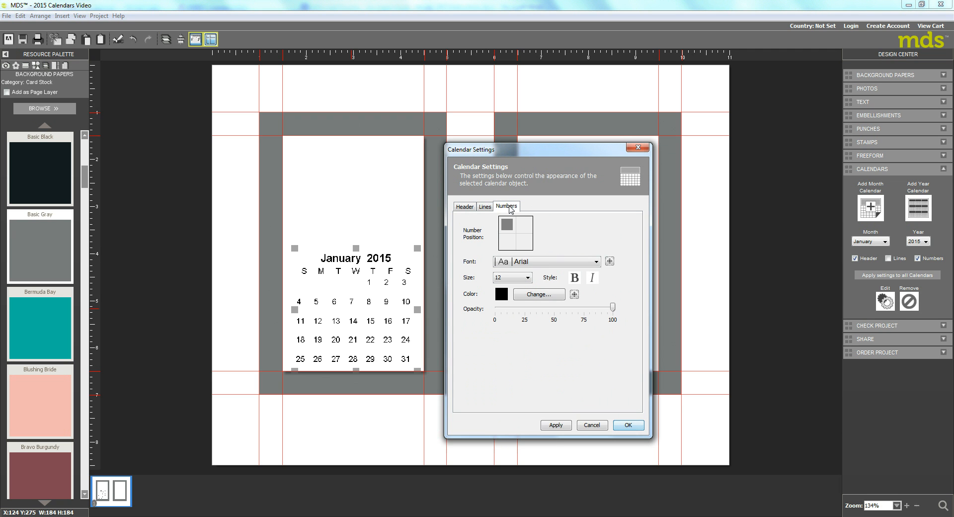
{"action": "left_click", "coordinate": [596, 262]}
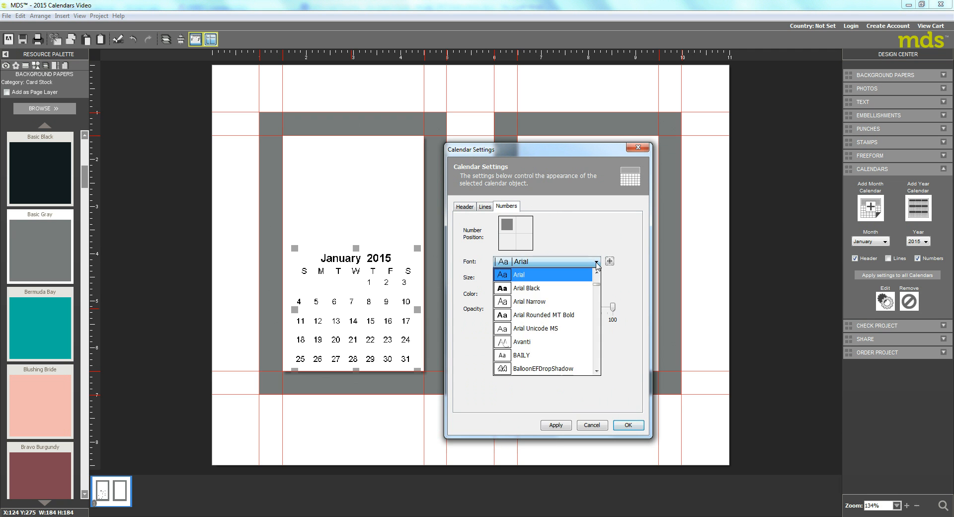
{"action": "left_click_drag", "start_coordinate": [597, 290], "coordinate": [597, 321]}
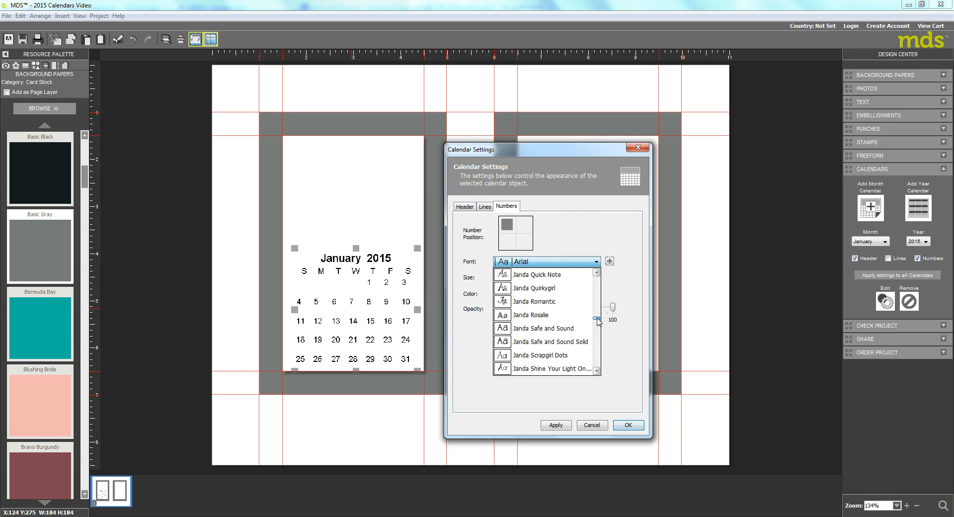
{"action": "left_click", "coordinate": [596, 287]}
{"action": "left_click", "coordinate": [597, 287]}
{"action": "left_click", "coordinate": [561, 315]}
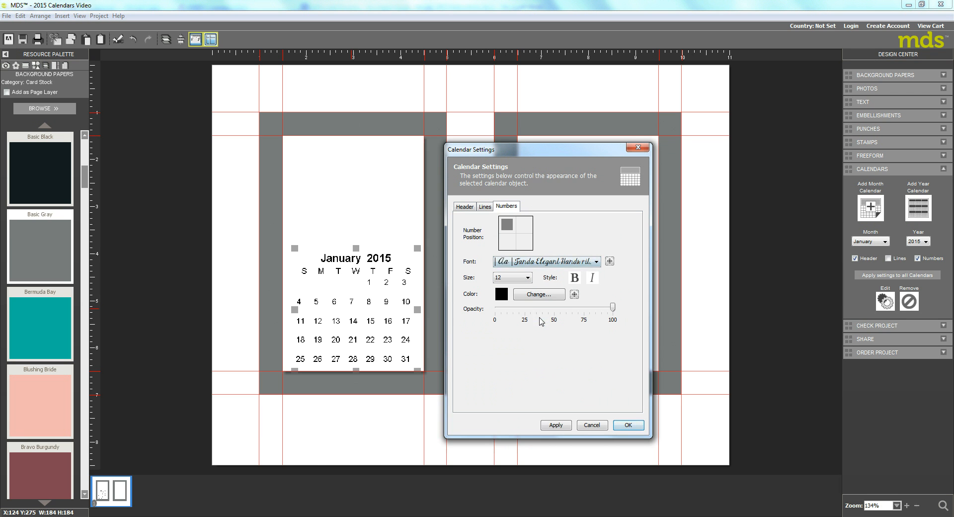
{"action": "left_click", "coordinate": [529, 293]}
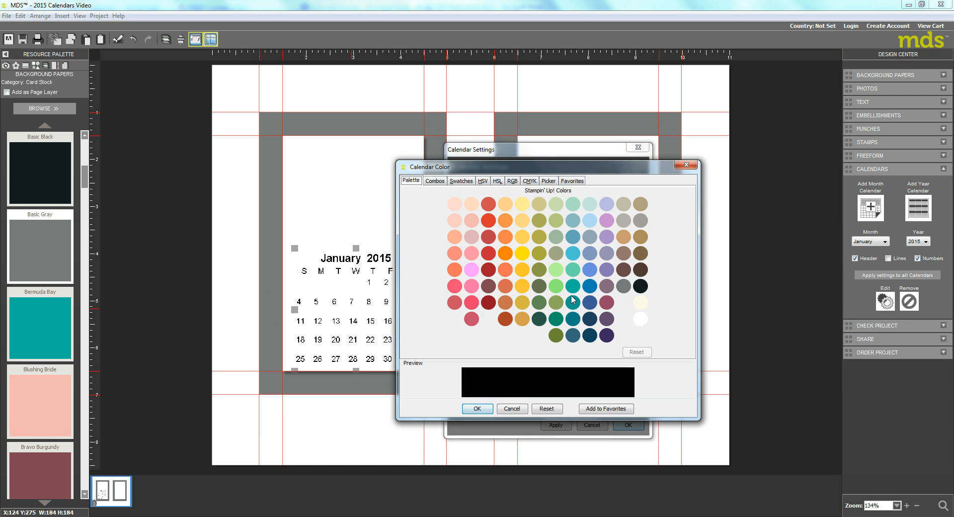
{"action": "left_click", "coordinate": [624, 286]}
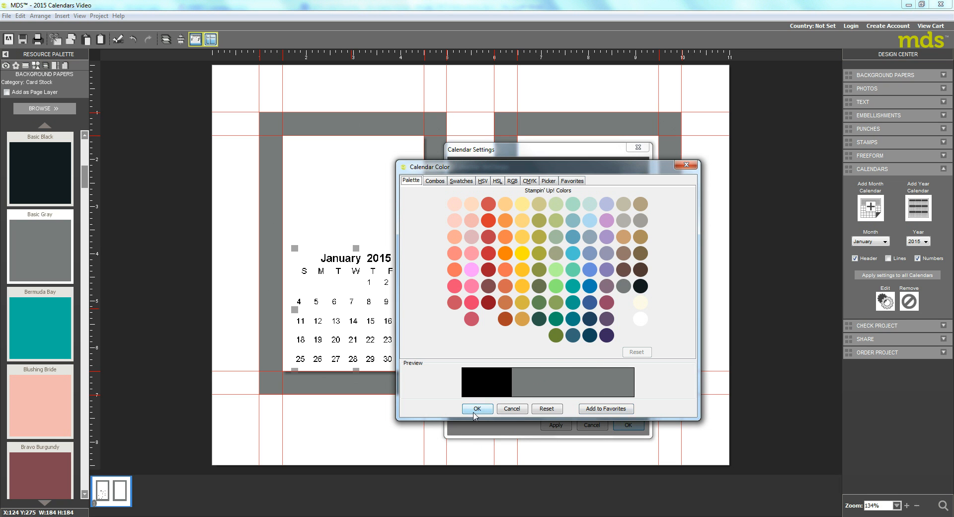
{"action": "left_click", "coordinate": [476, 408]}
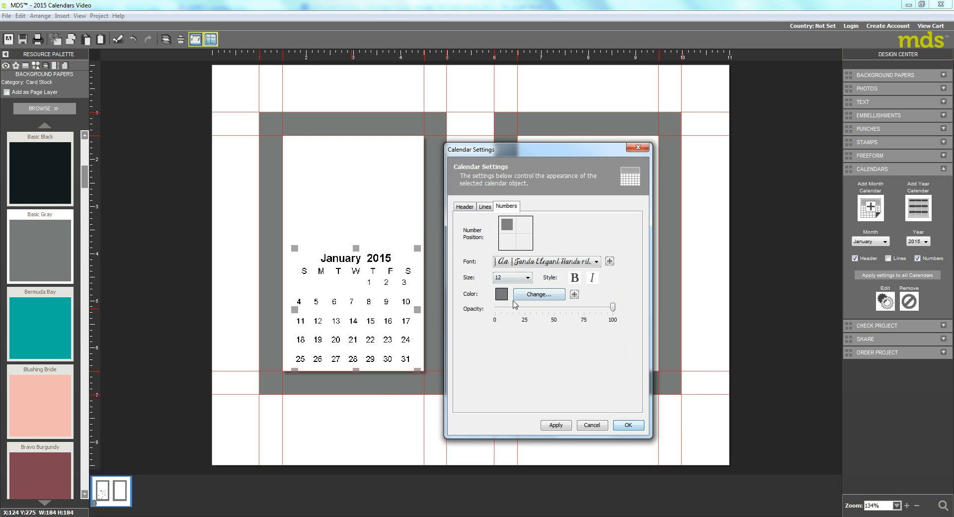
{"action": "left_click", "coordinate": [555, 425]}
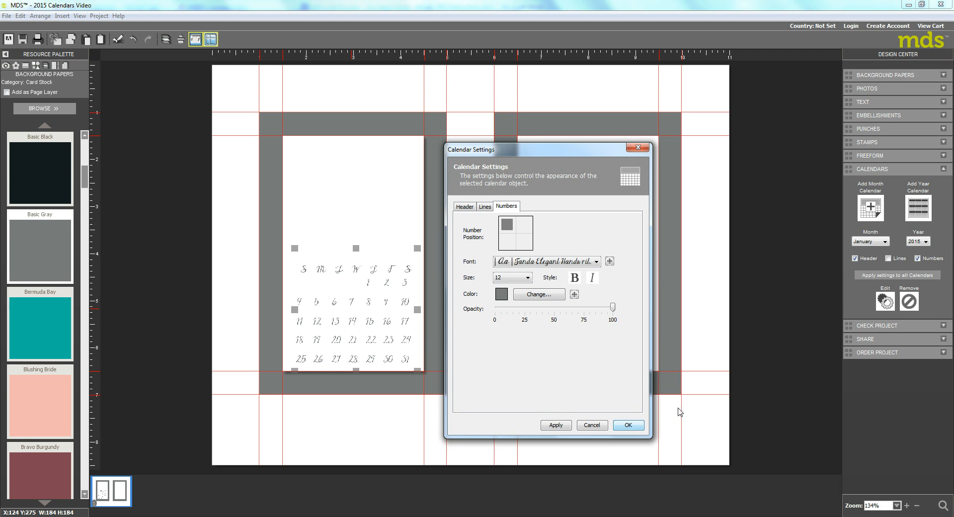
{"action": "left_click", "coordinate": [627, 426]}
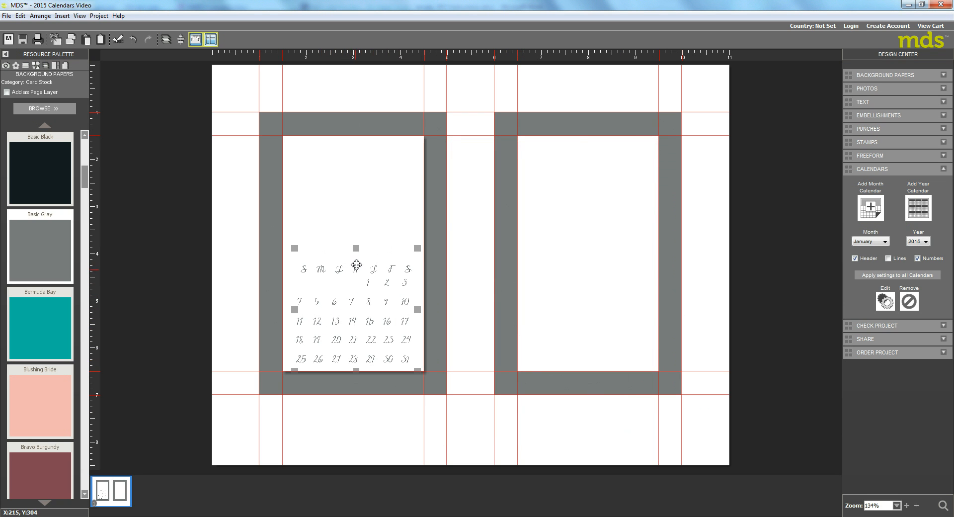
- Reduce the January calendar's height, widen it slightly to the left, and nudge it up within its panel
{"action": "left_click_drag", "start_coordinate": [356, 248], "coordinate": [355, 263]}
{"action": "left_click_drag", "start_coordinate": [295, 317], "coordinate": [293, 317]}
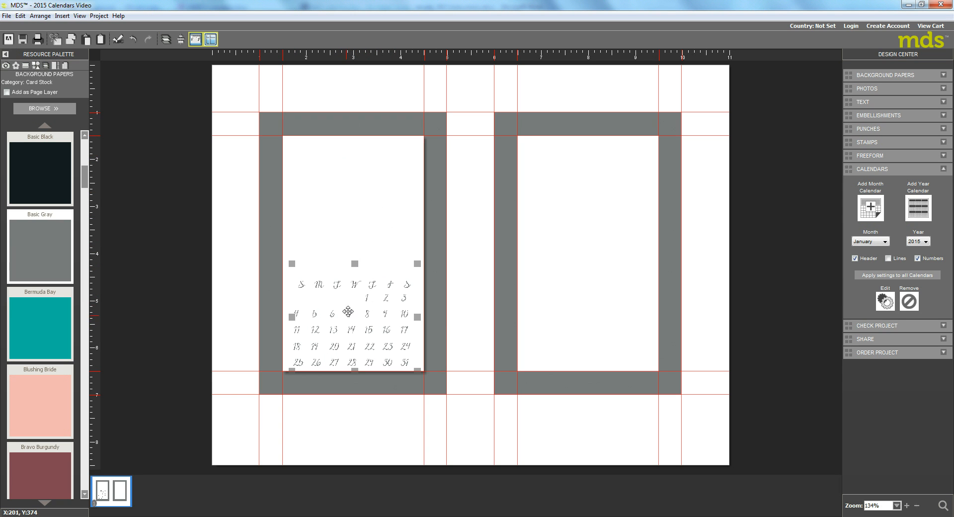
{"action": "key", "text": "Up"}
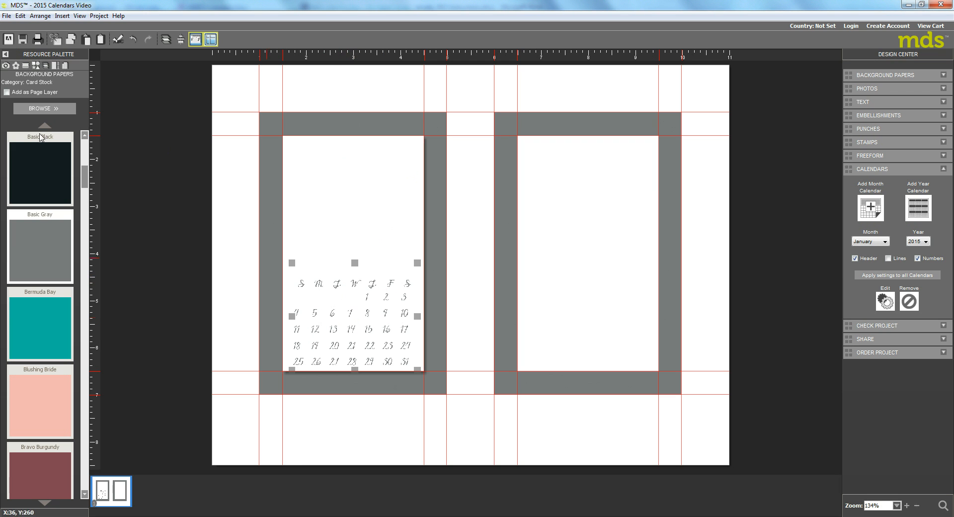
- Copy the January calendar, paste it, and place the duplicate in the lower part of the right white panel
{"action": "left_click", "coordinate": [21, 17]}
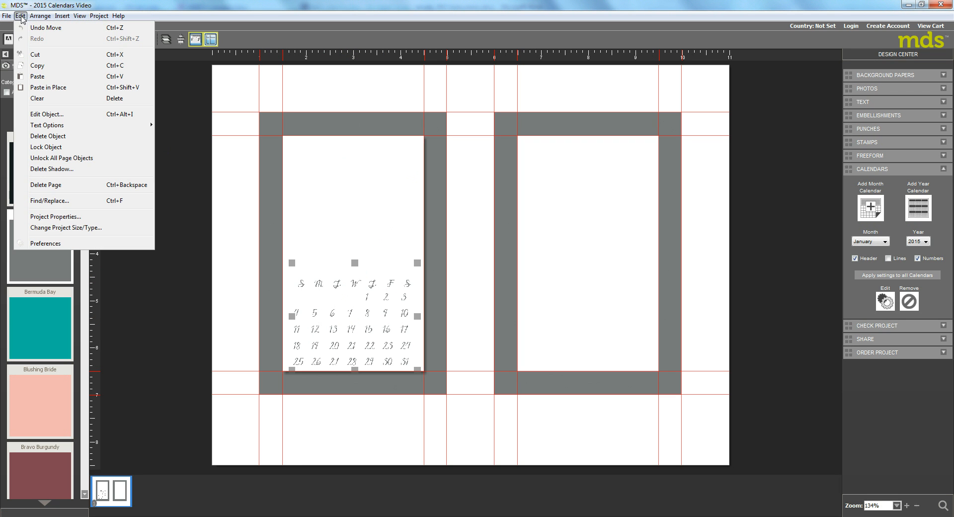
{"action": "left_click", "coordinate": [34, 67]}
{"action": "left_click", "coordinate": [19, 16]}
{"action": "left_click", "coordinate": [40, 78]}
{"action": "left_click_drag", "start_coordinate": [374, 331], "coordinate": [581, 313]}
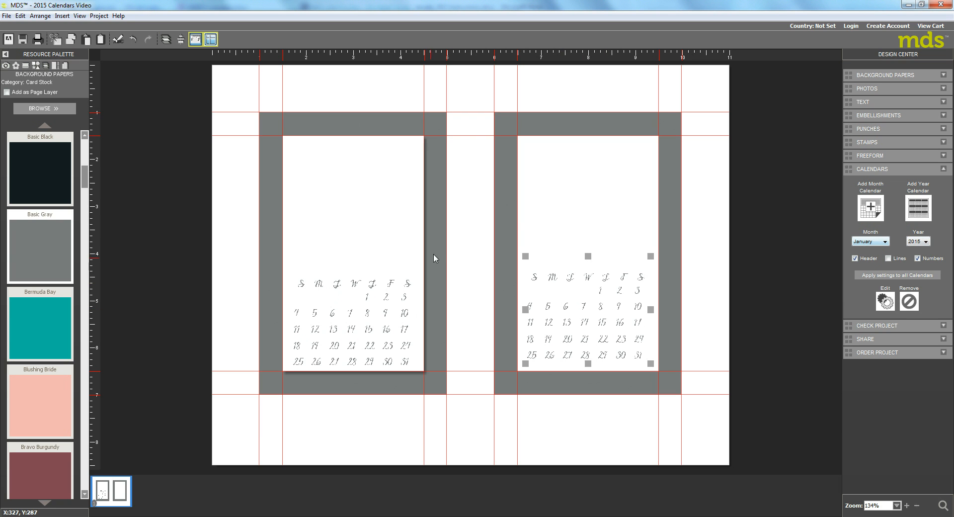
- Change the duplicated calendar's month to February and nudge it down in the right panel
{"action": "left_click", "coordinate": [887, 242]}
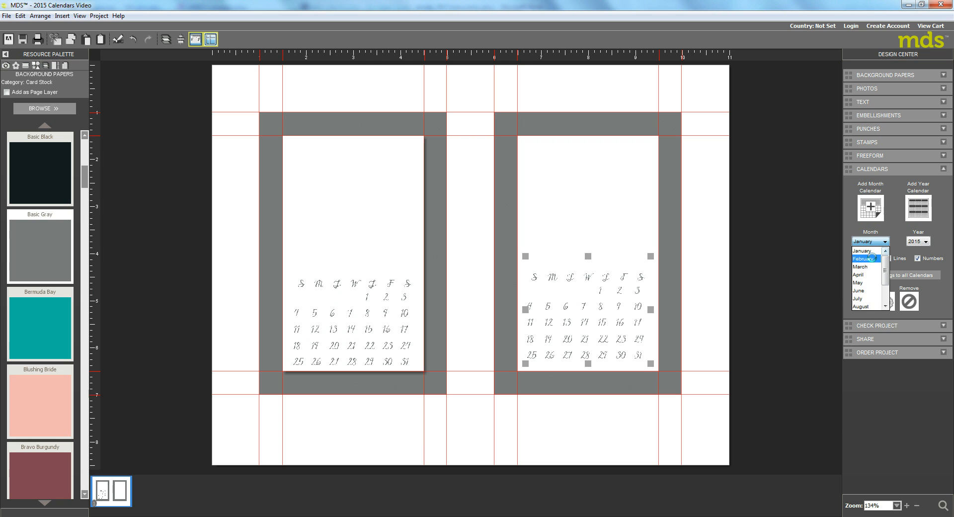
{"action": "left_click", "coordinate": [871, 258]}
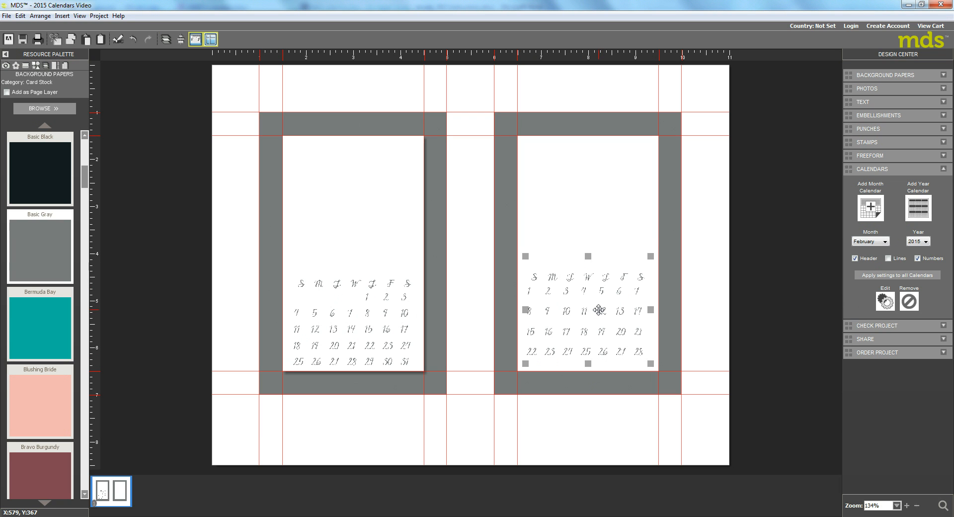
{"action": "key", "text": "Down"}
{"action": "key", "text": "Down"}
{"action": "key", "text": "Down"}
{"action": "key", "text": "Down"}
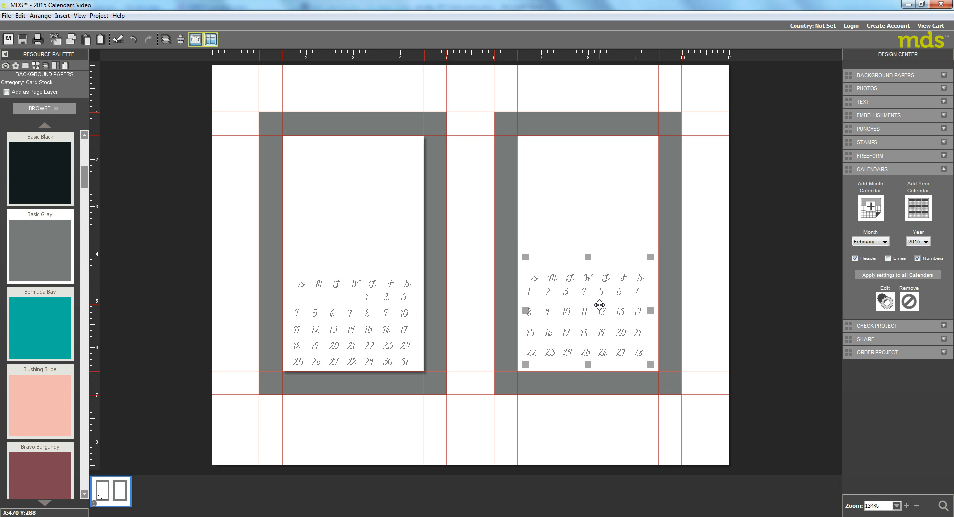
- Add a drop shadow with 35% opacity and a blur of 5 to the right white panel
{"action": "left_click", "coordinate": [588, 150]}
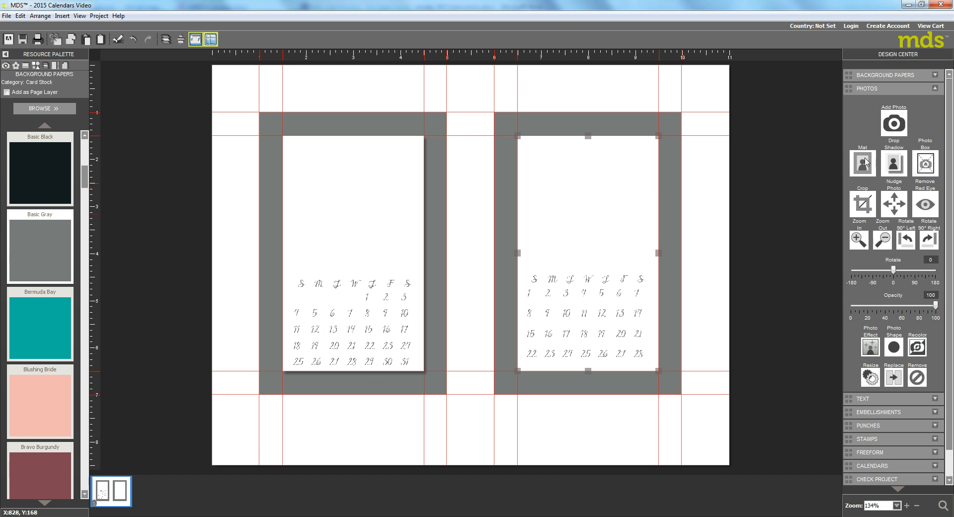
{"action": "left_click", "coordinate": [895, 164]}
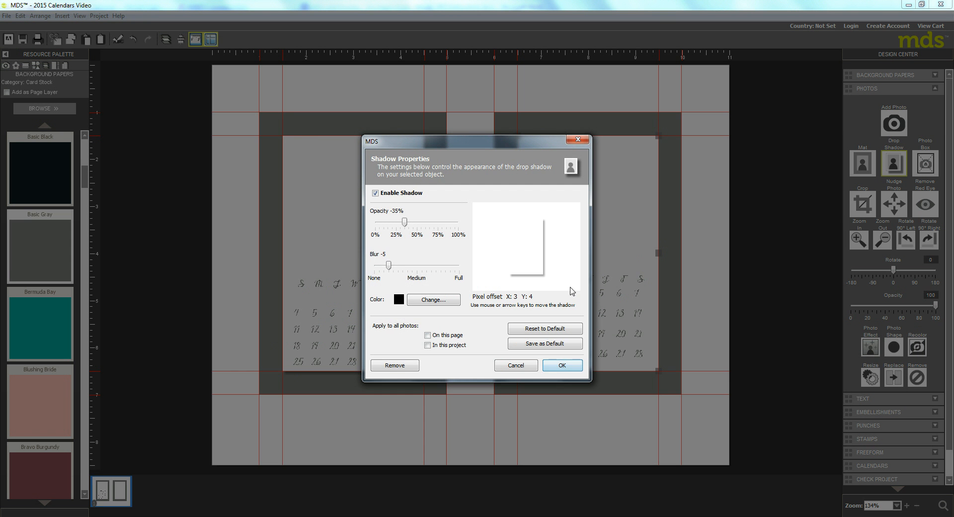
{"action": "left_click", "coordinate": [565, 367]}
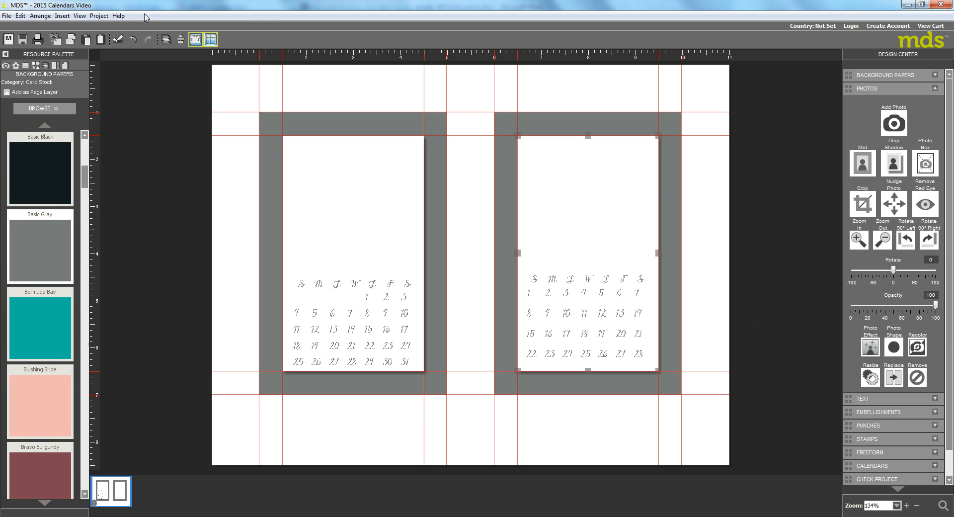
- Duplicate the calendar page five times so the project has six identical pages
{"action": "left_click", "coordinate": [63, 16]}
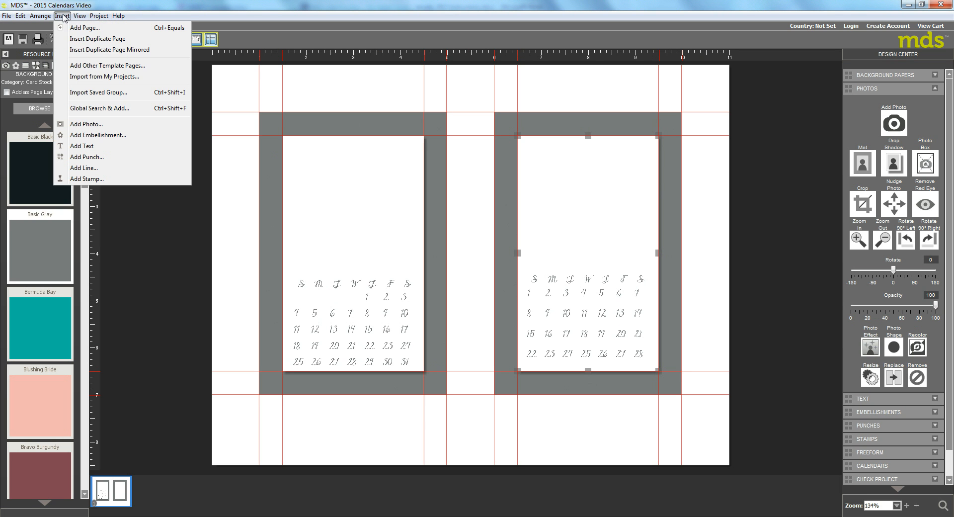
{"action": "left_click", "coordinate": [81, 38]}
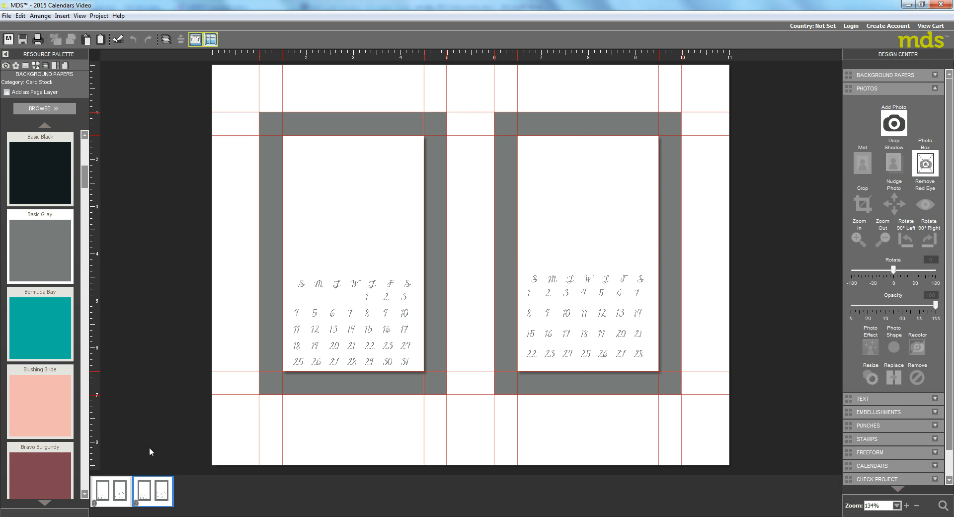
{"action": "left_click", "coordinate": [60, 17]}
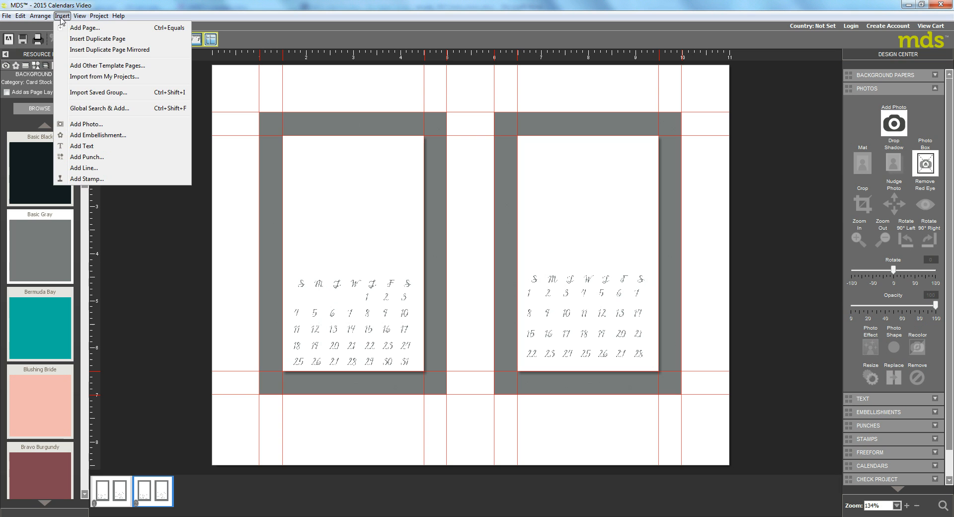
{"action": "left_click", "coordinate": [75, 39]}
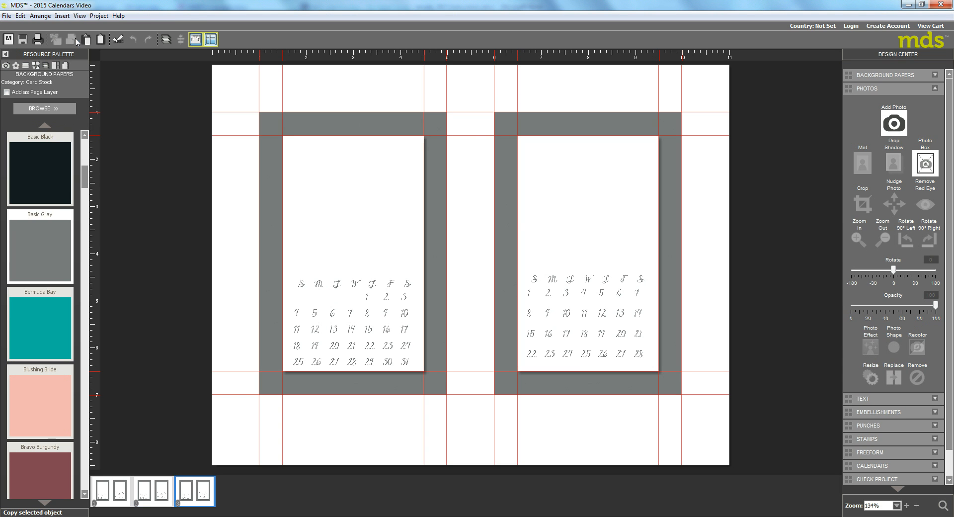
{"action": "left_click", "coordinate": [61, 16]}
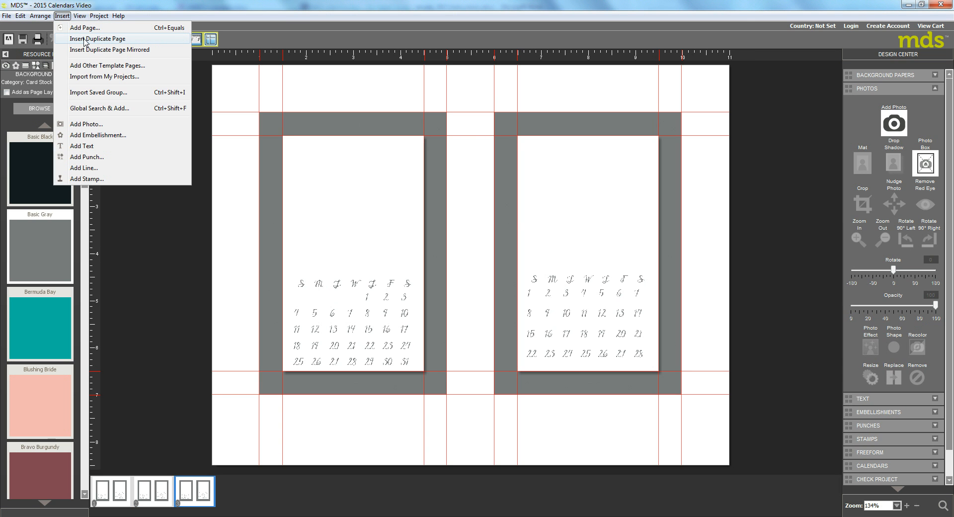
{"action": "left_click", "coordinate": [82, 38]}
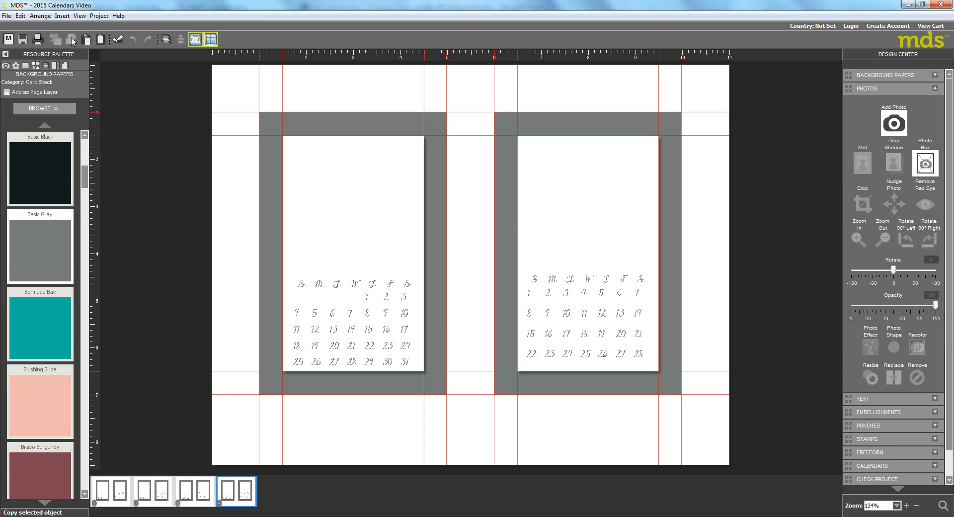
{"action": "left_click", "coordinate": [62, 16]}
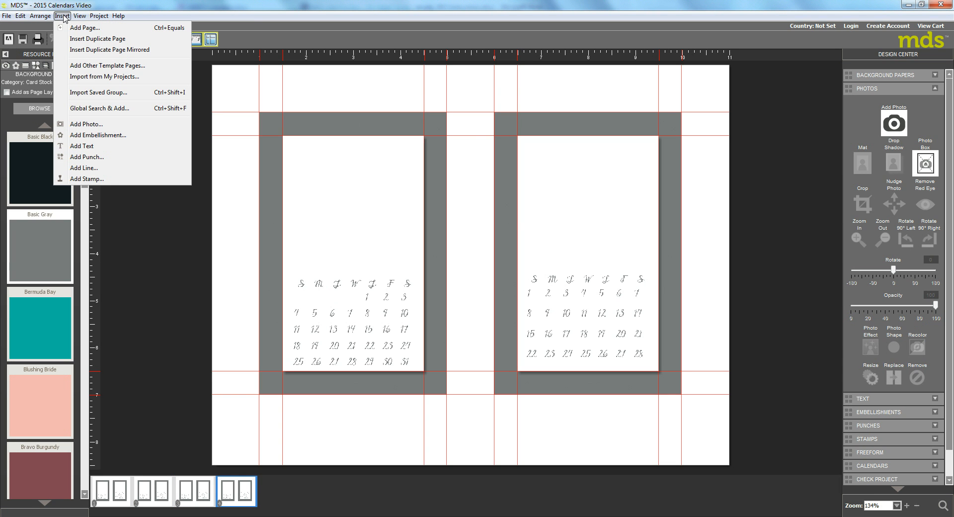
{"action": "left_click", "coordinate": [75, 38]}
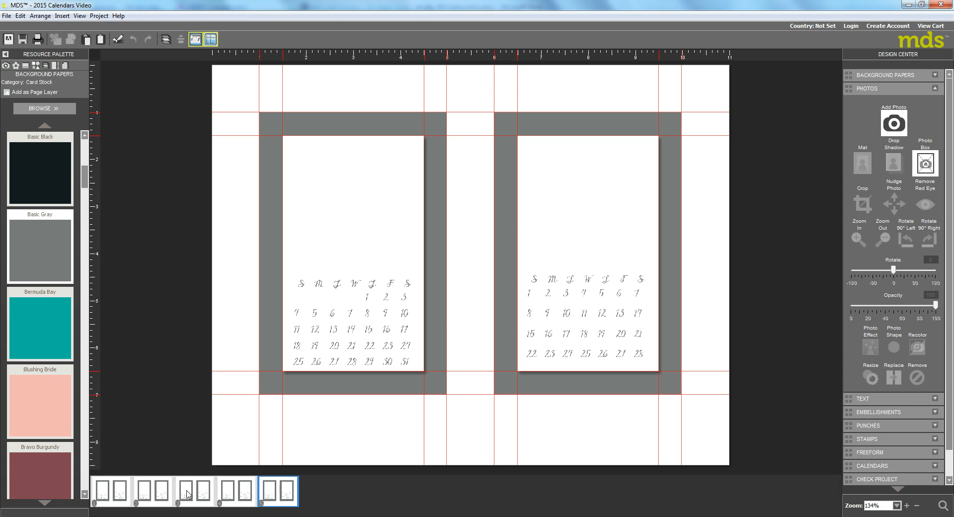
{"action": "left_click", "coordinate": [62, 16]}
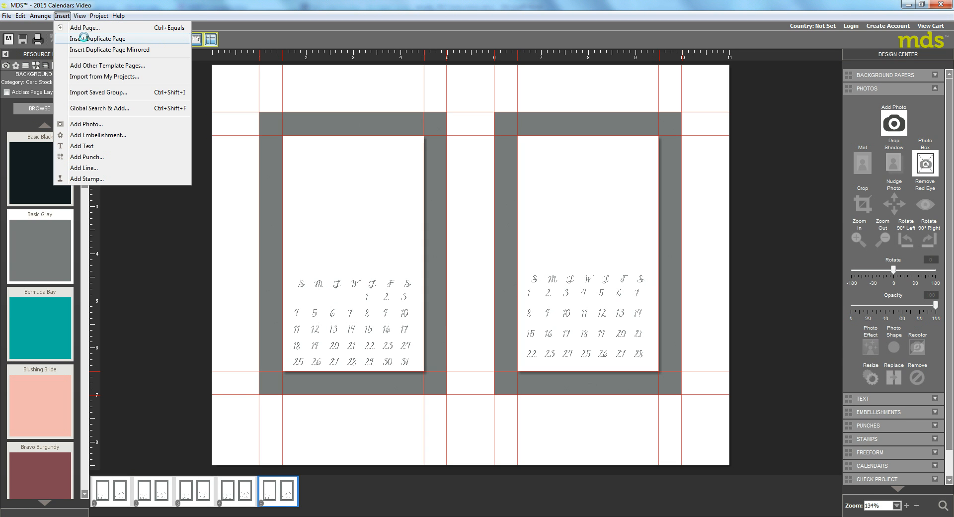
{"action": "left_click", "coordinate": [86, 40]}
- On page 2, change the left calendar's month to March and the right calendar's month to April
{"action": "left_click", "coordinate": [147, 489]}
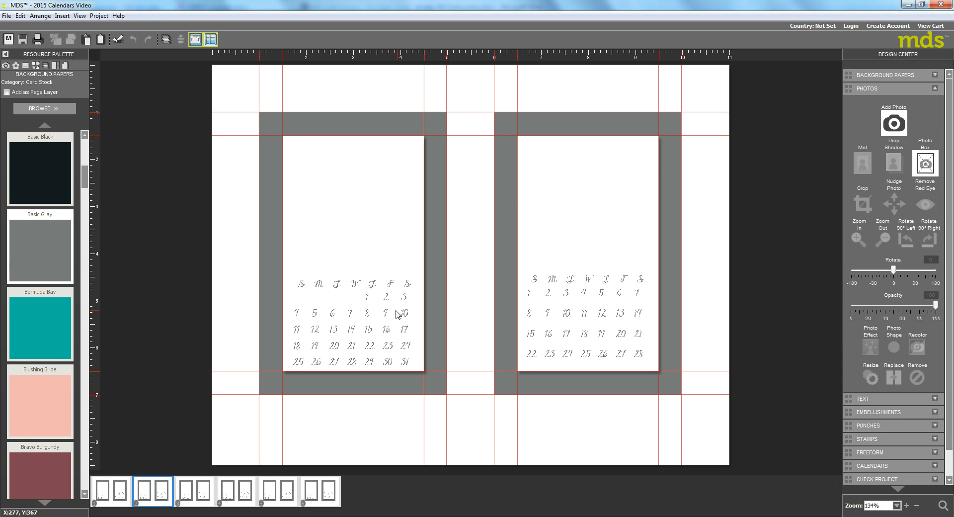
{"action": "left_click", "coordinate": [352, 316]}
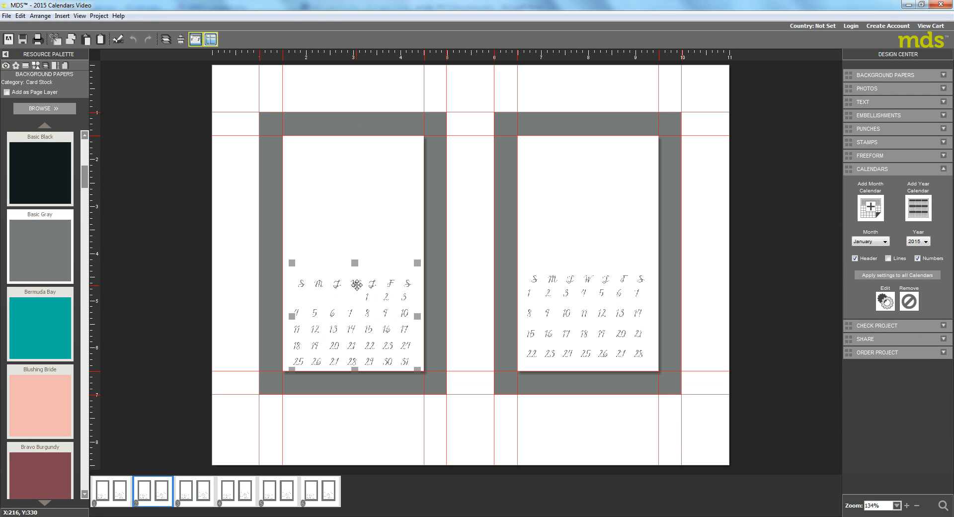
{"action": "left_click", "coordinate": [885, 242]}
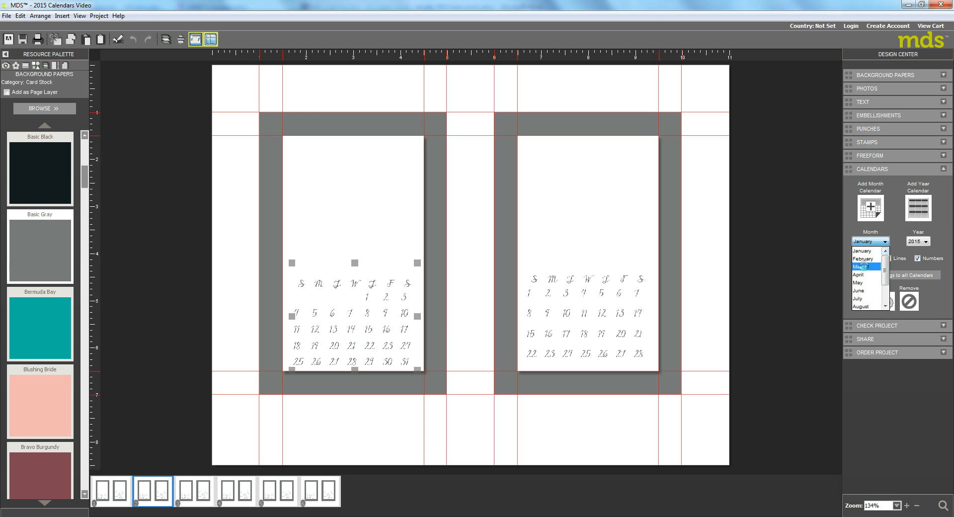
{"action": "left_click", "coordinate": [862, 267]}
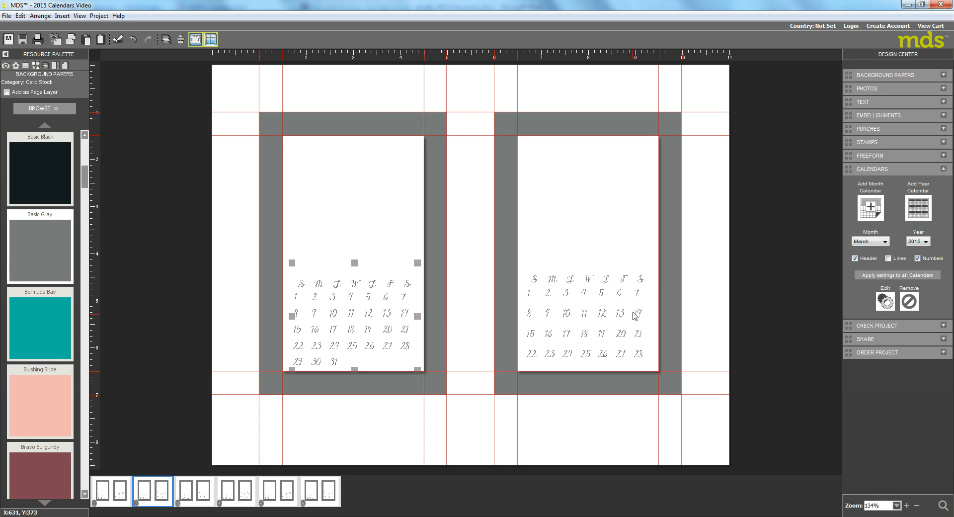
{"action": "left_click", "coordinate": [594, 300]}
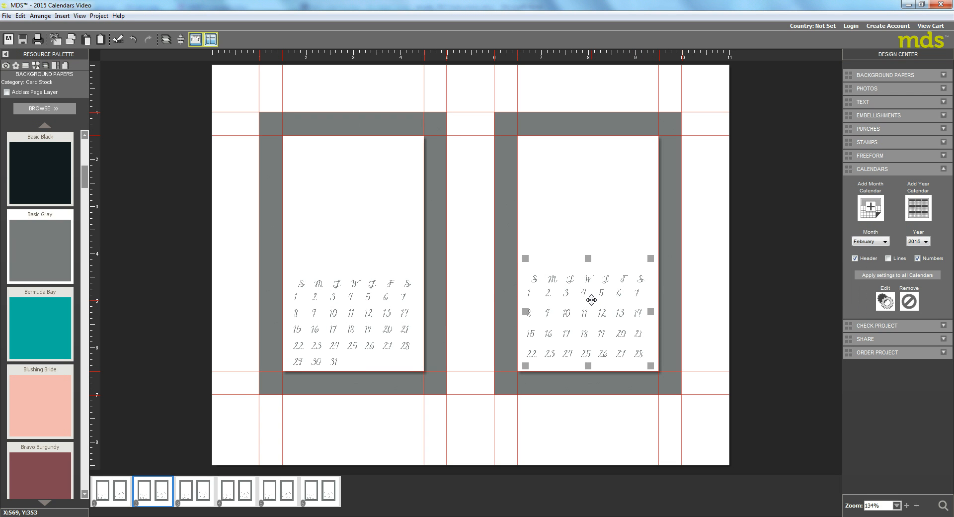
{"action": "left_click", "coordinate": [885, 241]}
{"action": "left_click", "coordinate": [858, 274]}
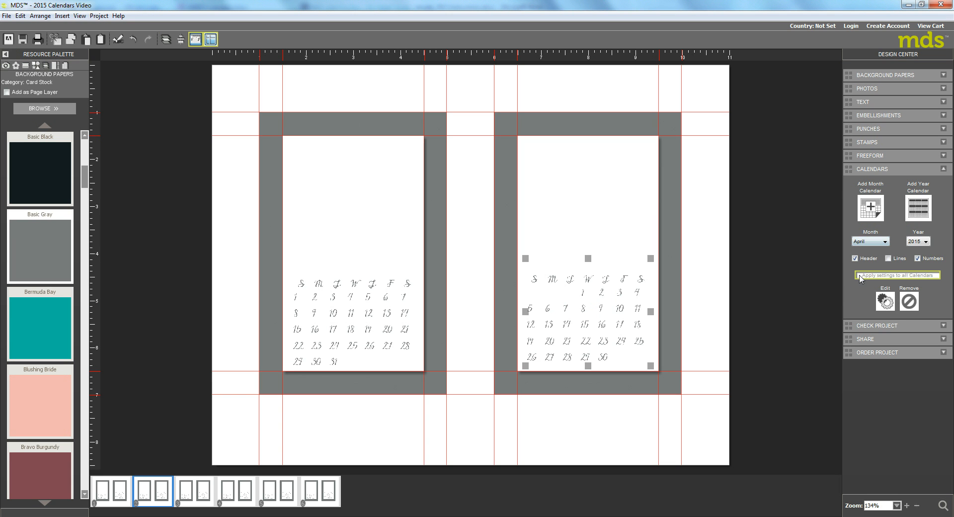
- On page 3, change the left calendar's month to May and the right calendar's month to June
{"action": "left_click", "coordinate": [188, 494]}
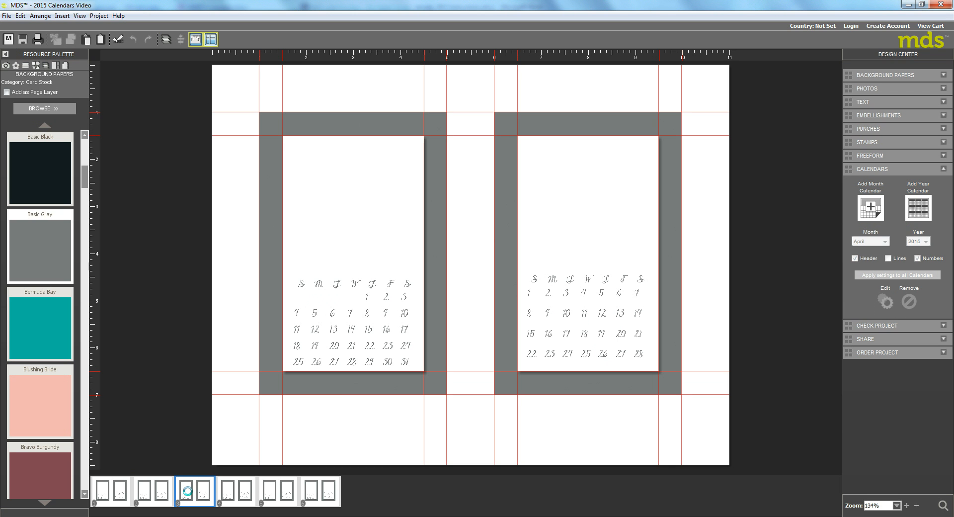
{"action": "left_click", "coordinate": [358, 310]}
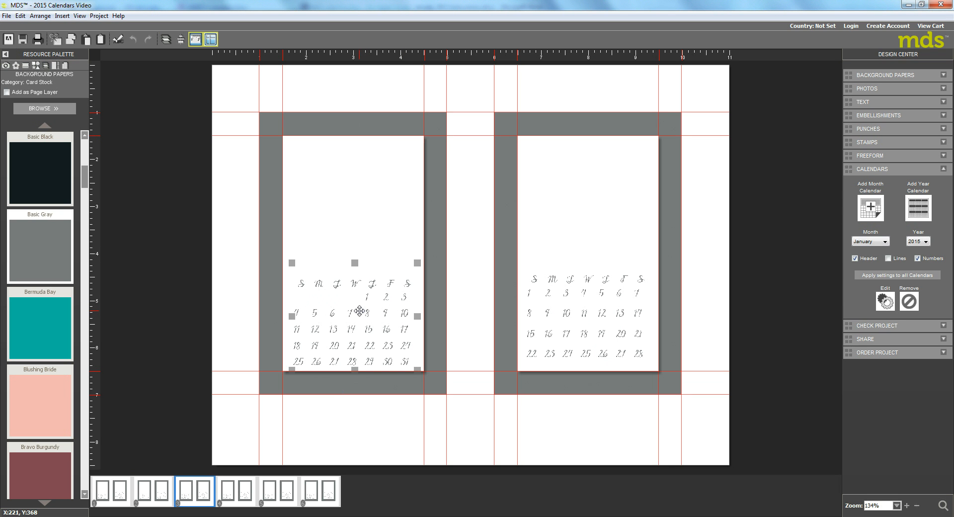
{"action": "left_click", "coordinate": [885, 242]}
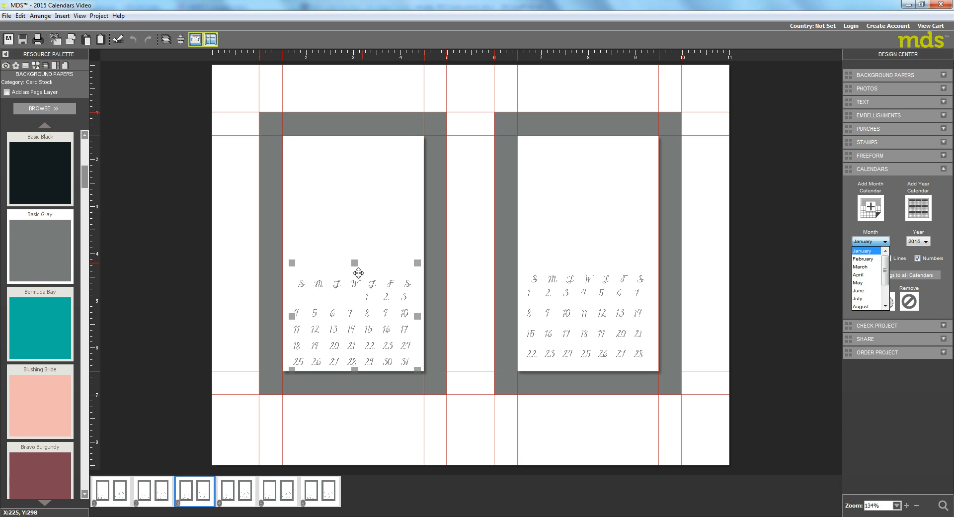
{"action": "left_click", "coordinate": [852, 282]}
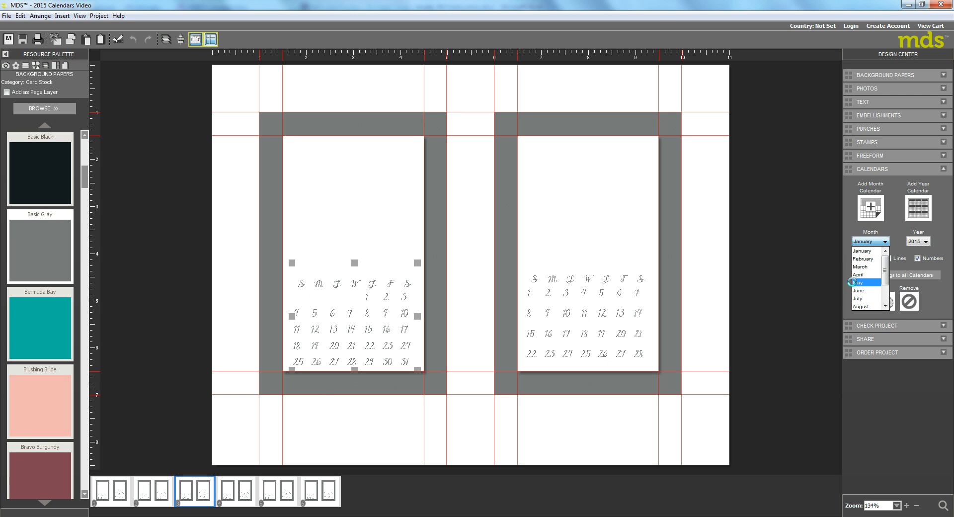
{"action": "left_click", "coordinate": [577, 293]}
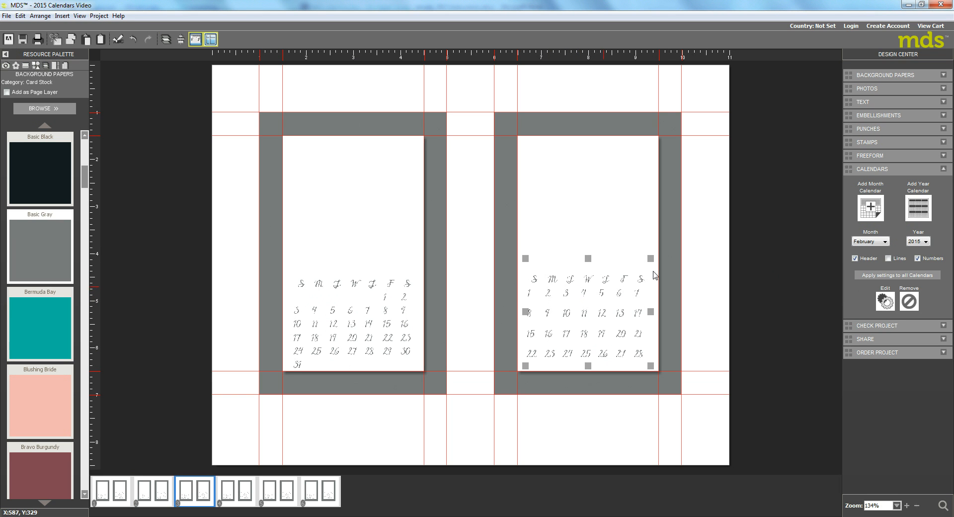
{"action": "left_click", "coordinate": [885, 241]}
{"action": "left_click", "coordinate": [857, 291]}
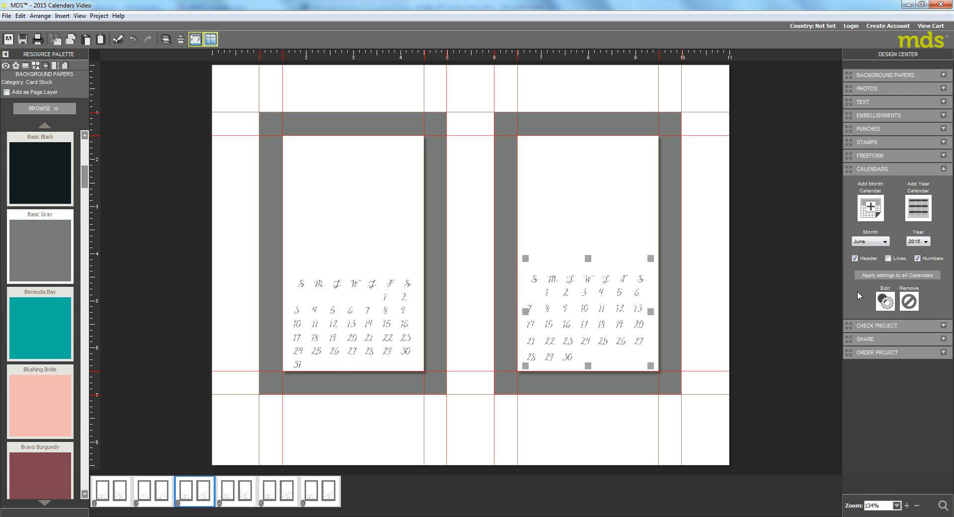
- On page 4, change the left calendar's month to July and the right calendar's month to August
{"action": "left_click", "coordinate": [230, 492]}
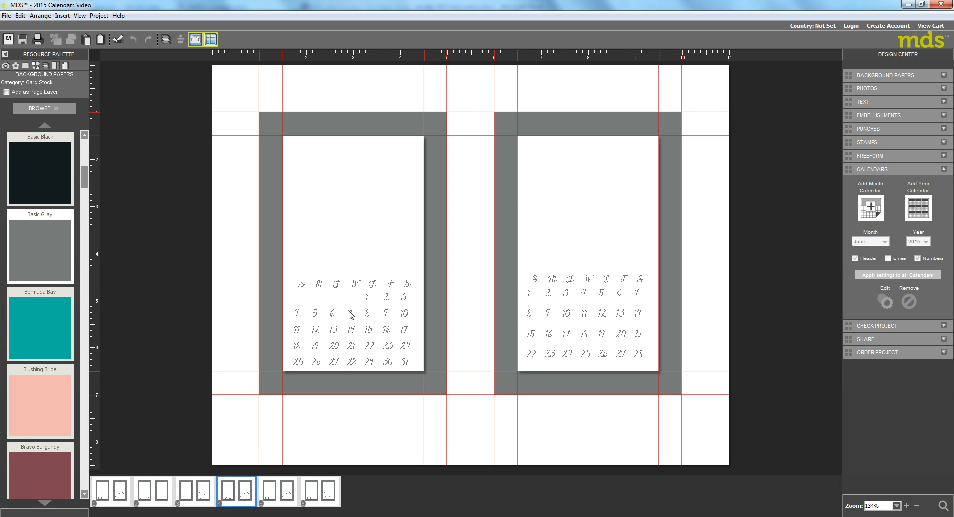
{"action": "left_click", "coordinate": [349, 312]}
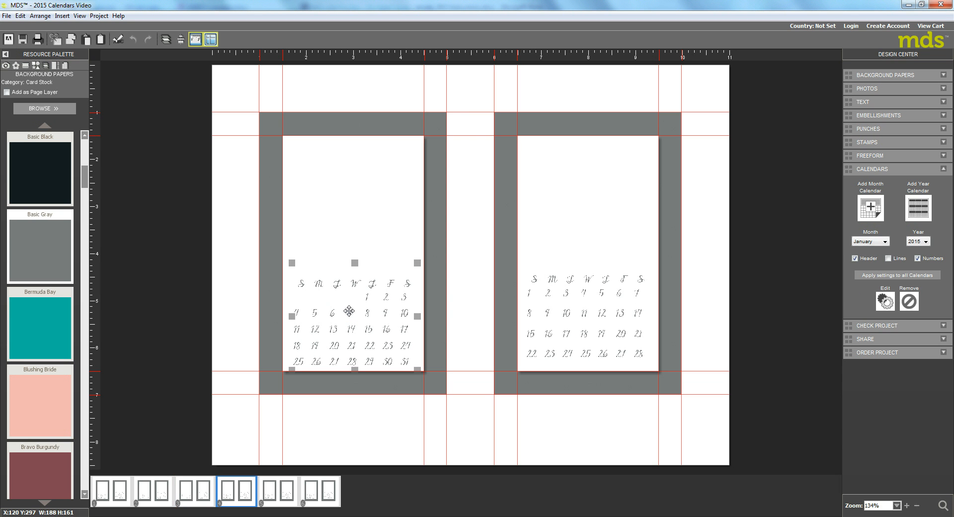
{"action": "left_click", "coordinate": [885, 241]}
{"action": "left_click", "coordinate": [856, 299]}
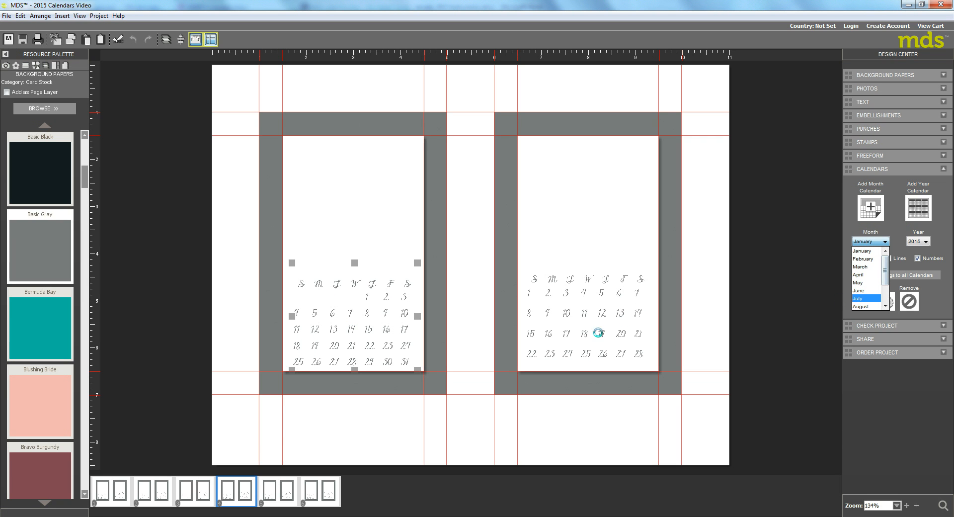
{"action": "left_click", "coordinate": [647, 291]}
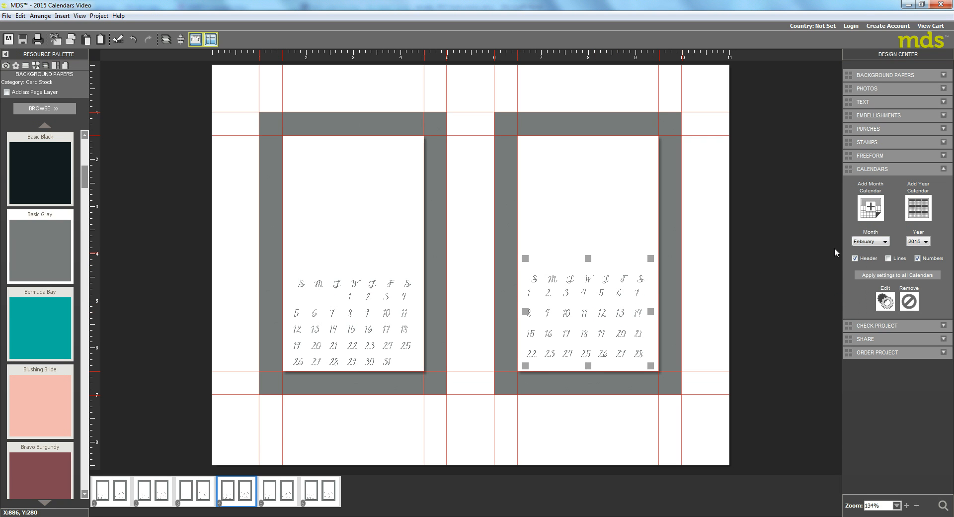
{"action": "left_click", "coordinate": [884, 241]}
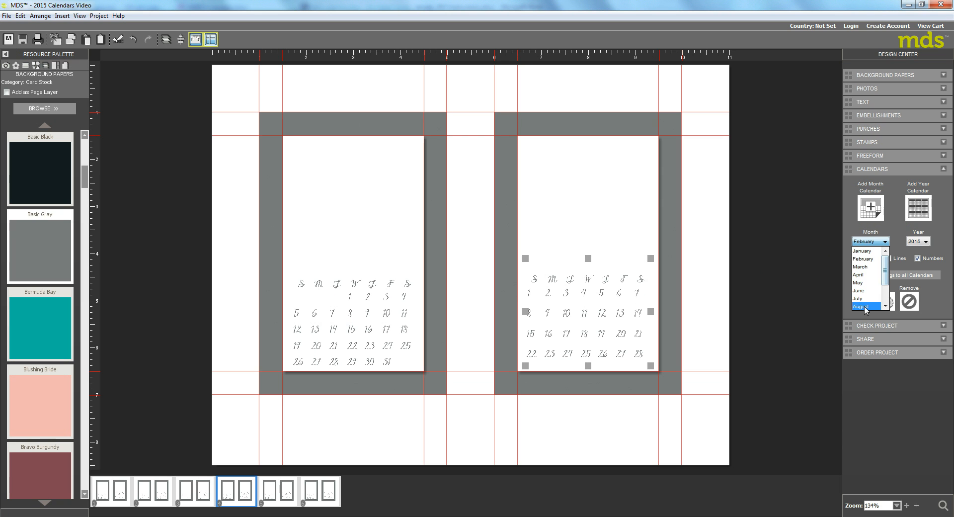
{"action": "left_click", "coordinate": [858, 306]}
- On page 5, change the left calendar's month from January to September
{"action": "left_click", "coordinate": [284, 496]}
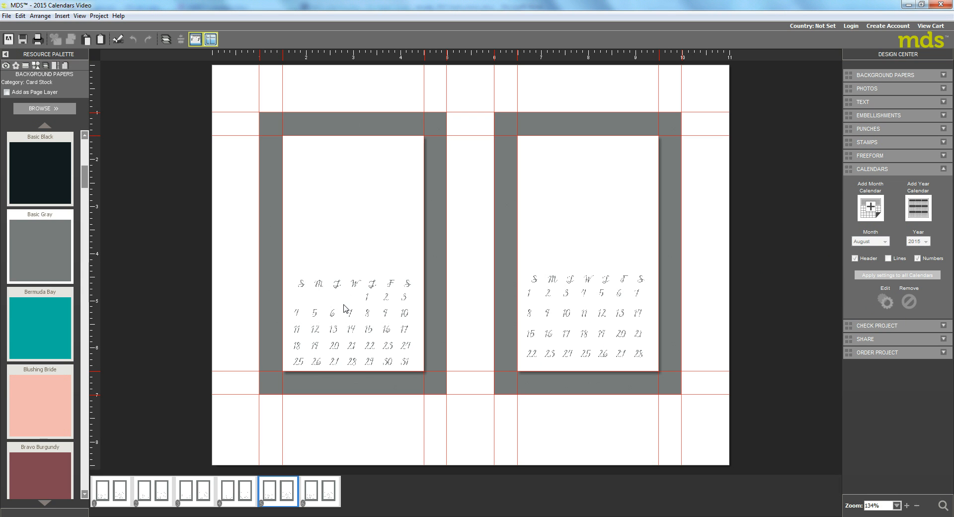
{"action": "left_click", "coordinate": [336, 304]}
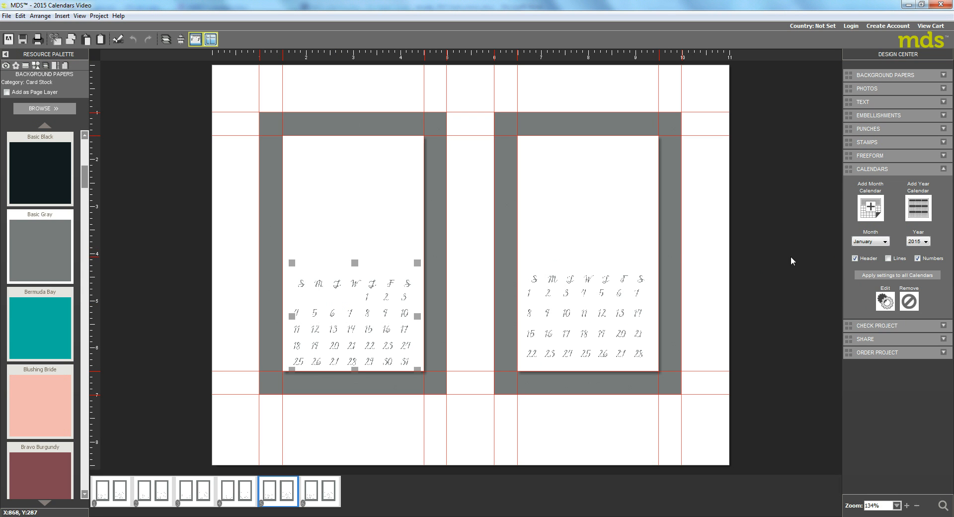
{"action": "left_click", "coordinate": [884, 242]}
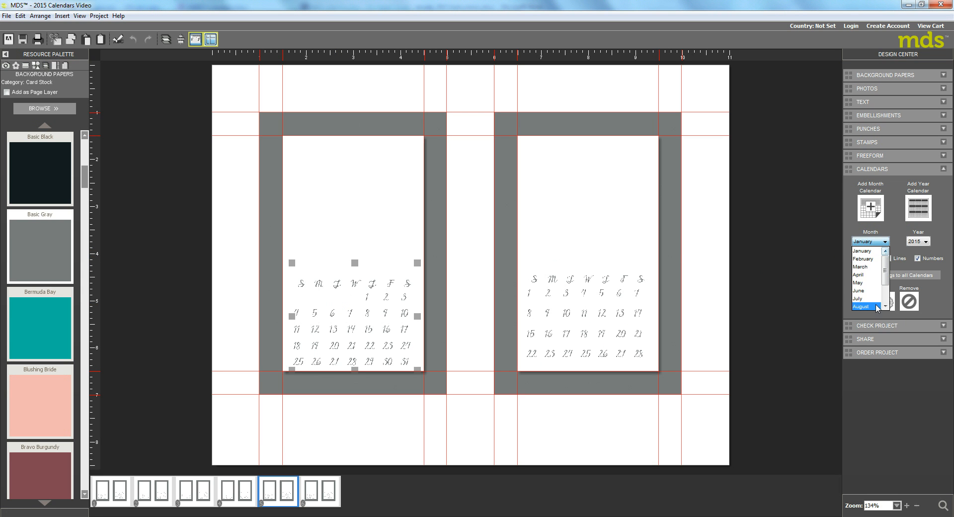
{"action": "scroll", "coordinate": [884, 300], "scroll_direction": "down", "scroll_amount": 2}
{"action": "left_click", "coordinate": [862, 282]}
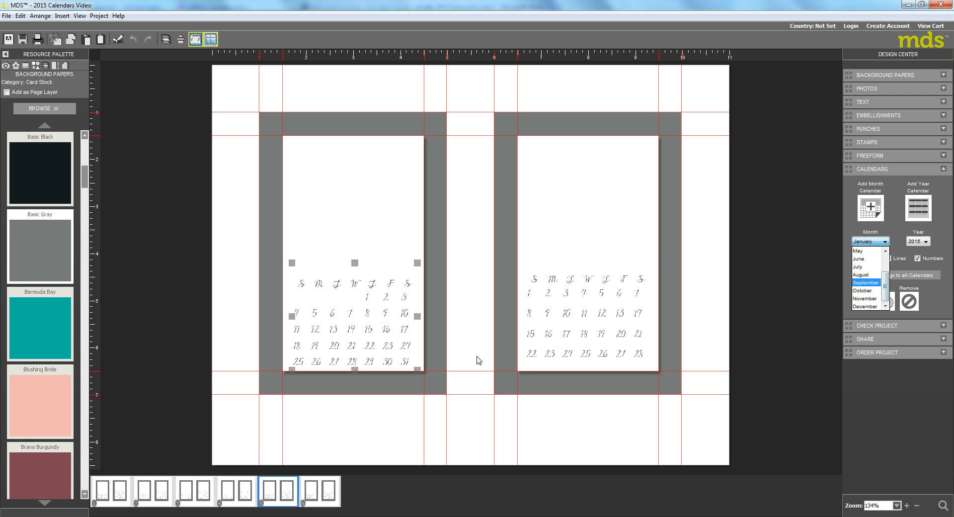
- On page 5, change the right calendar's month to October
{"action": "left_click", "coordinate": [688, 277]}
{"action": "left_click", "coordinate": [885, 242]}
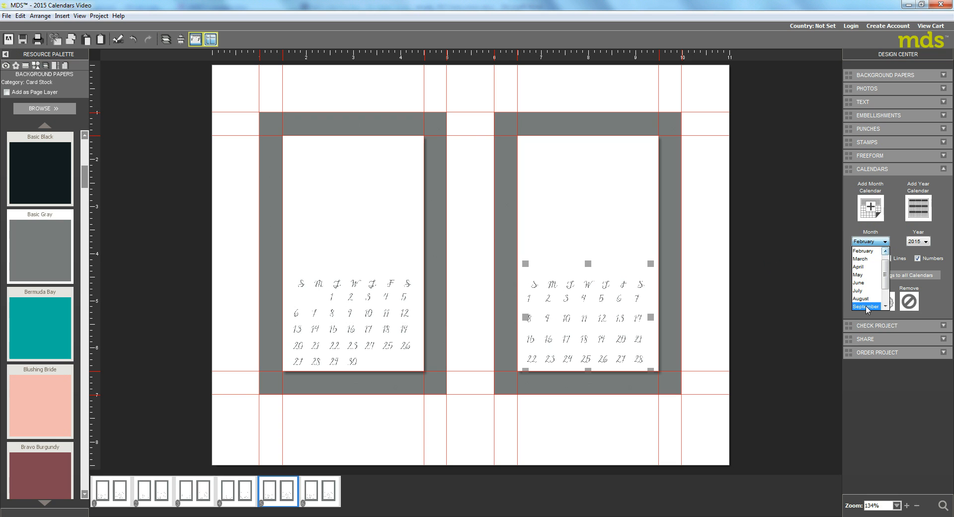
{"action": "left_click", "coordinate": [887, 307]}
{"action": "left_click", "coordinate": [886, 307]}
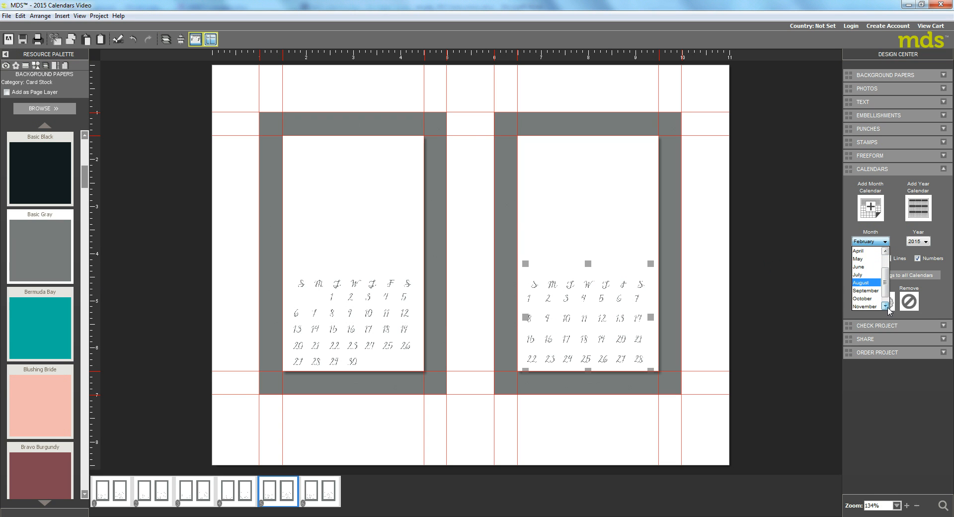
{"action": "left_click", "coordinate": [867, 297]}
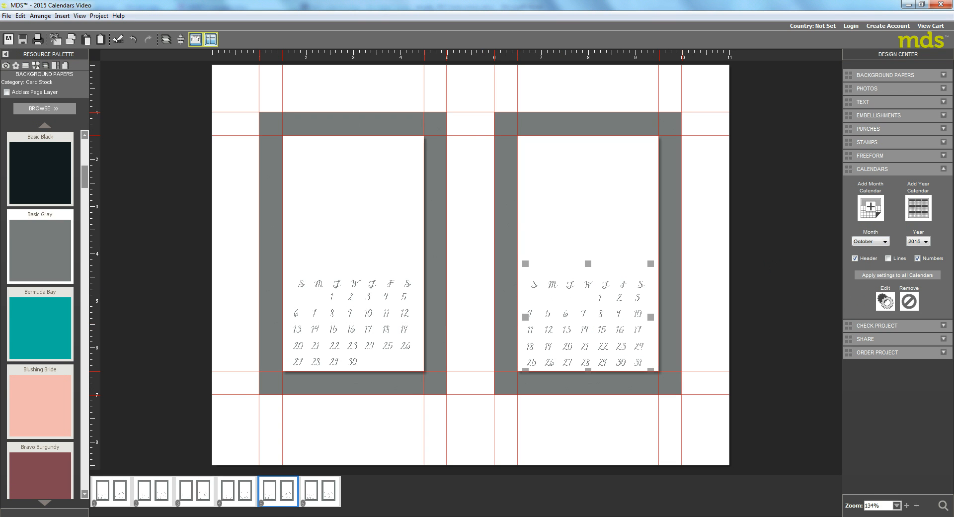
- On page 6, change the left calendar's month to November and the right calendar's month to December
{"action": "left_click", "coordinate": [317, 492]}
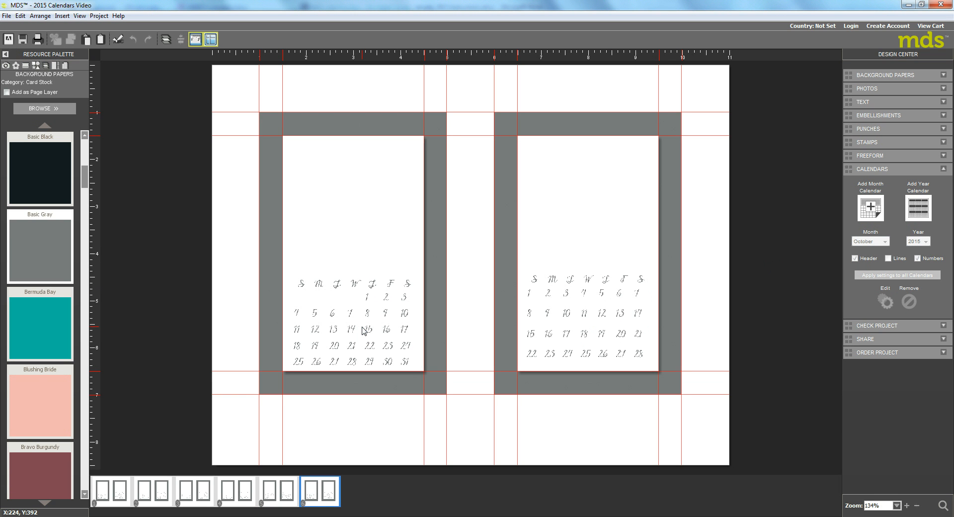
{"action": "left_click", "coordinate": [365, 331]}
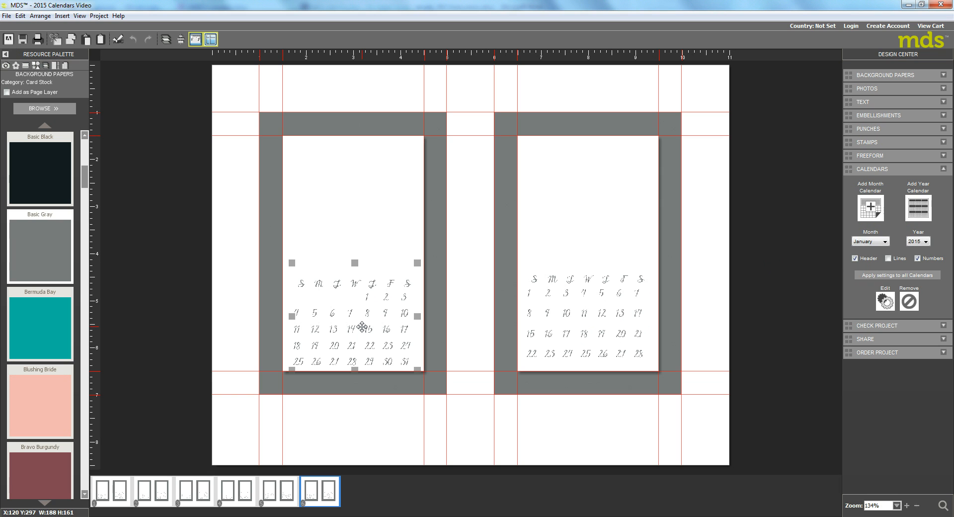
{"action": "left_click", "coordinate": [887, 242]}
{"action": "left_click", "coordinate": [885, 300]}
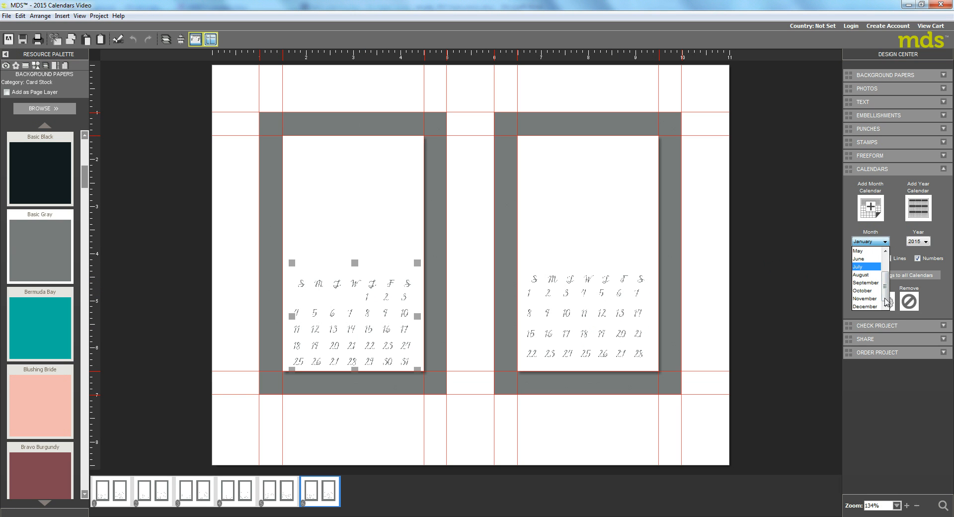
{"action": "left_click", "coordinate": [866, 299]}
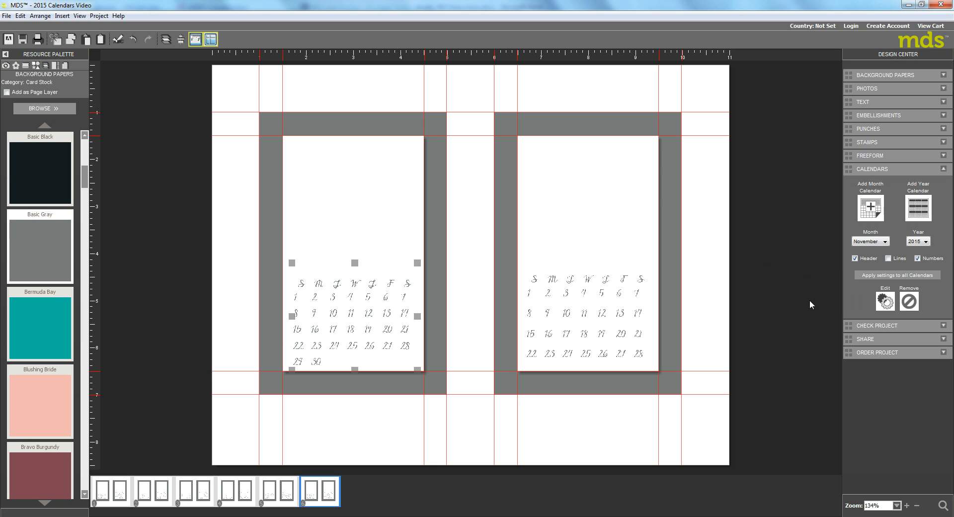
{"action": "left_click", "coordinate": [582, 306]}
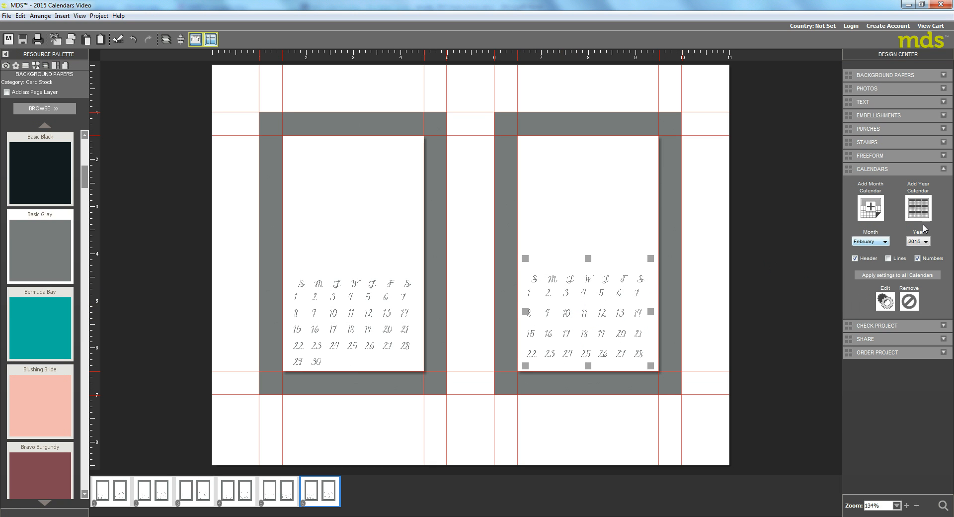
{"action": "left_click", "coordinate": [886, 242]}
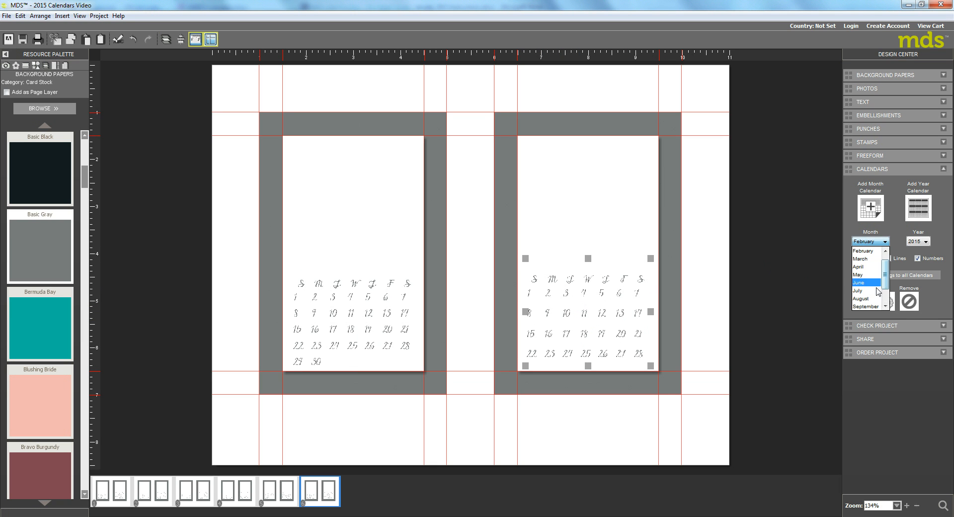
{"action": "scroll", "coordinate": [887, 283], "scroll_direction": "down", "scroll_amount": 3}
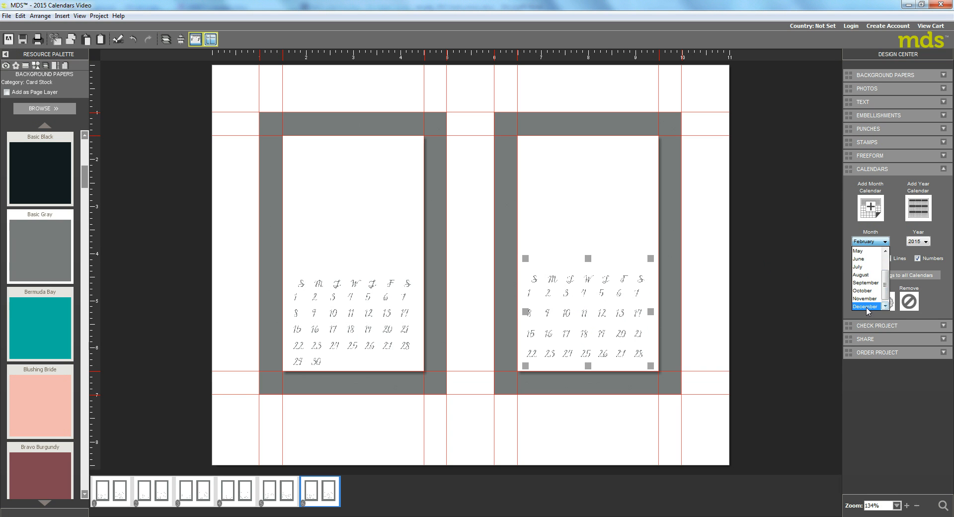
{"action": "left_click", "coordinate": [867, 306]}
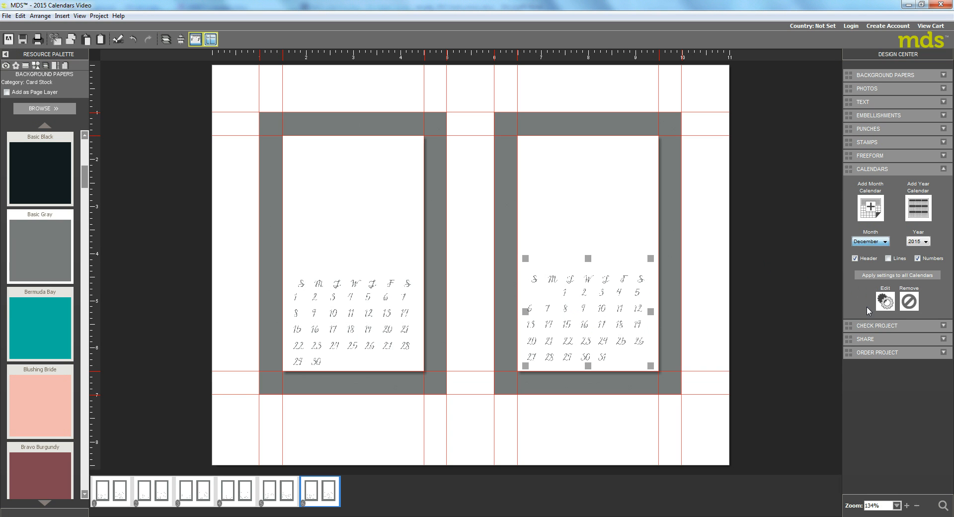
{"action": "left_click", "coordinate": [349, 316]}
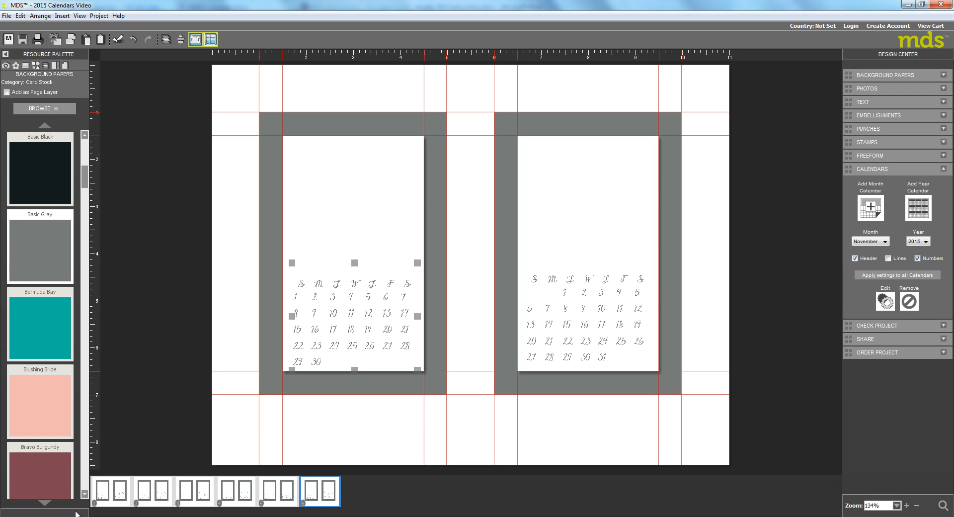
- Return to page 1 and save the project
{"action": "left_click", "coordinate": [117, 497]}
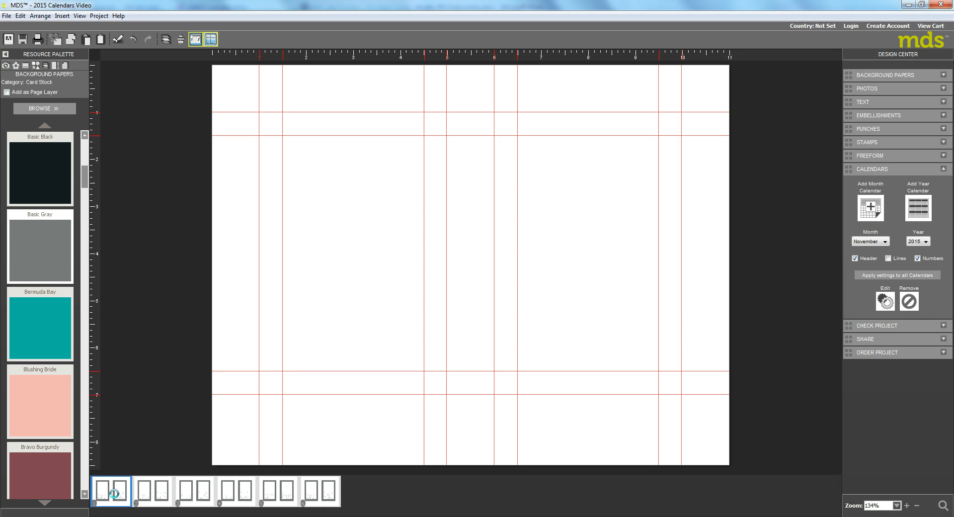
{"action": "left_click", "coordinate": [6, 16]}
{"action": "left_click", "coordinate": [24, 80]}
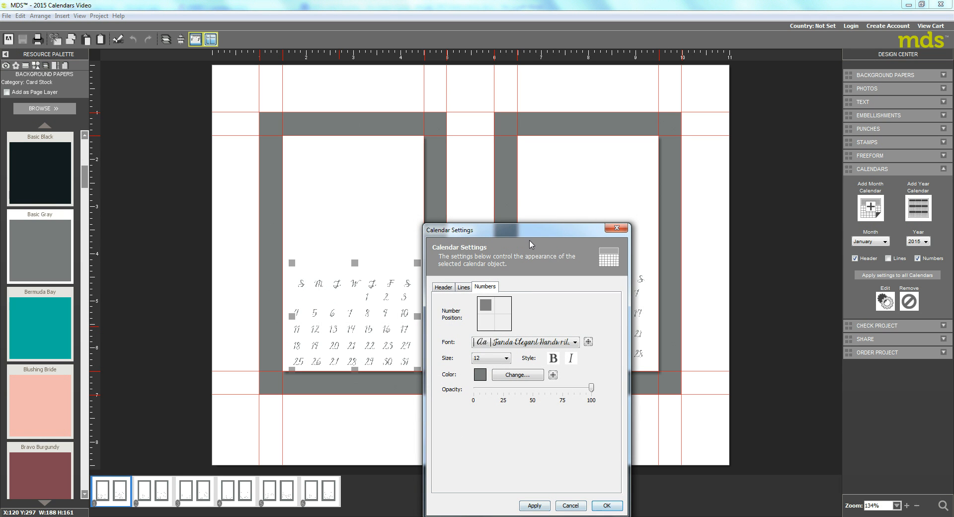
- Try the 1942 report font for the date numbers of page 1's January calendar and apply it
{"action": "left_click_drag", "start_coordinate": [533, 234], "coordinate": [528, 169]}
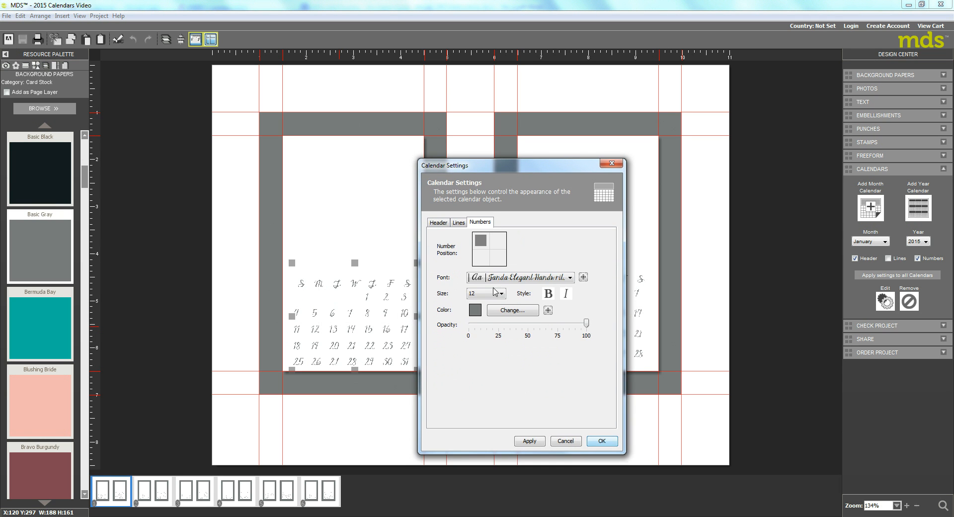
{"action": "left_click", "coordinate": [570, 279]}
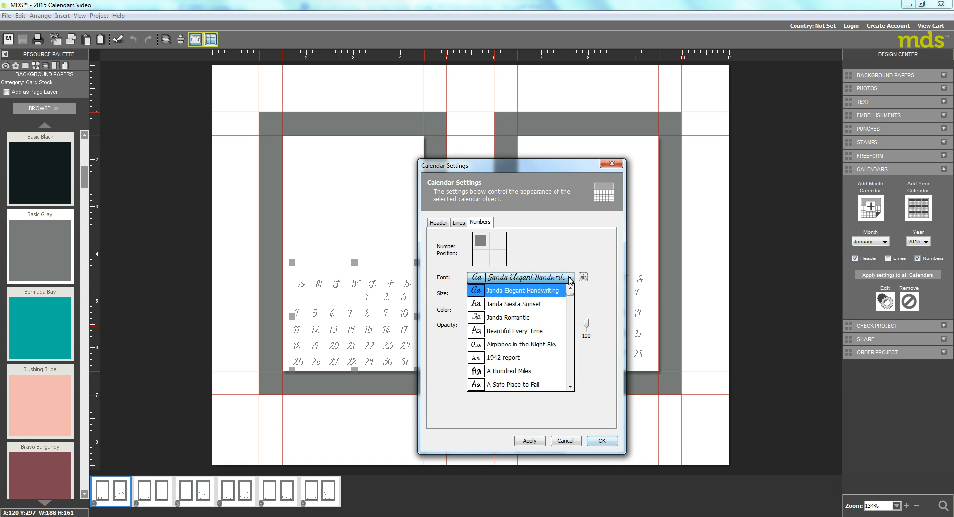
{"action": "left_click", "coordinate": [498, 365]}
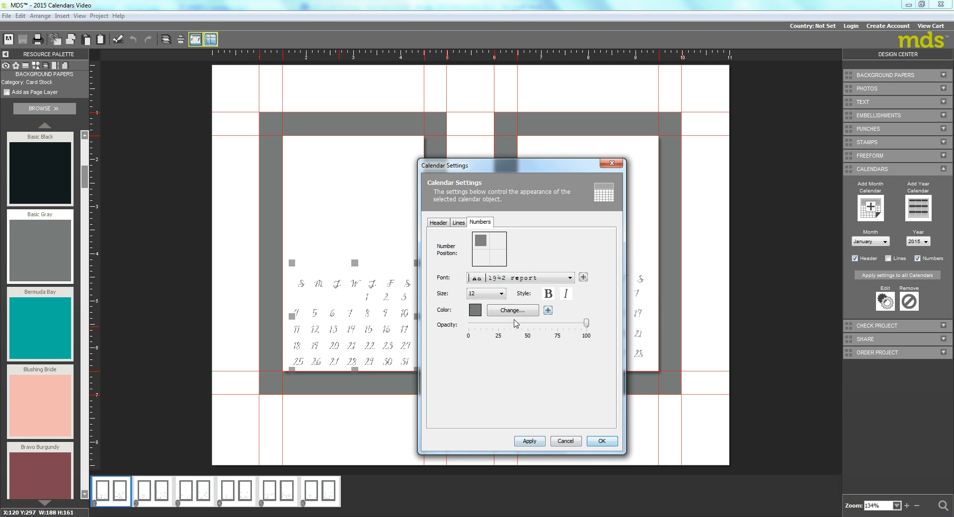
{"action": "left_click", "coordinate": [529, 440]}
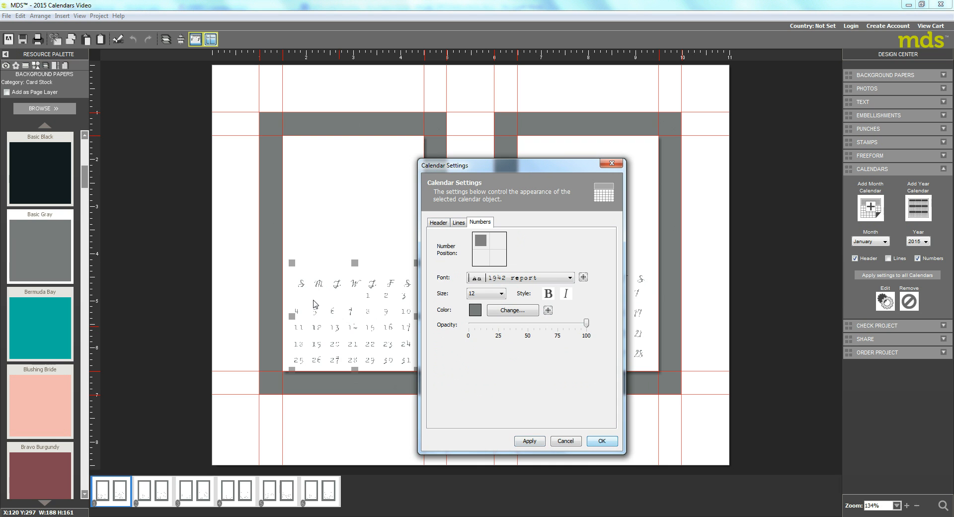
- Try the 1942 report font for the January calendar's weekday names and apply it, keeping the calendar in view
{"action": "left_click", "coordinate": [441, 224]}
{"action": "left_click", "coordinate": [573, 357]}
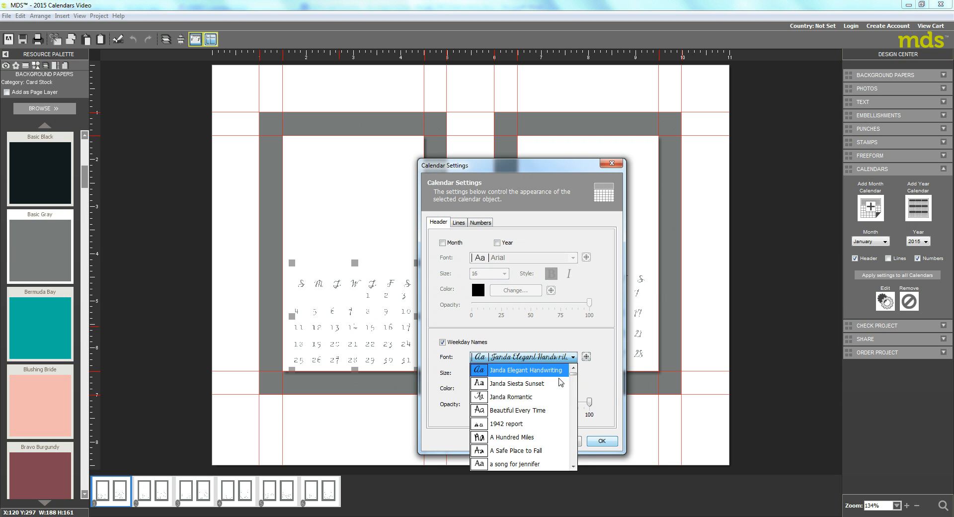
{"action": "left_click", "coordinate": [538, 423]}
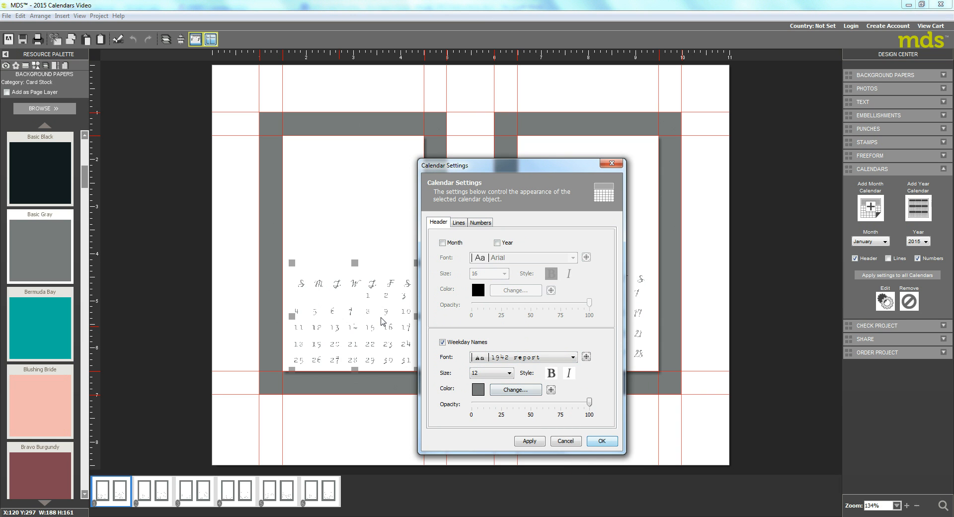
{"action": "left_click", "coordinate": [530, 441]}
{"action": "left_click_drag", "start_coordinate": [547, 173], "coordinate": [648, 167]}
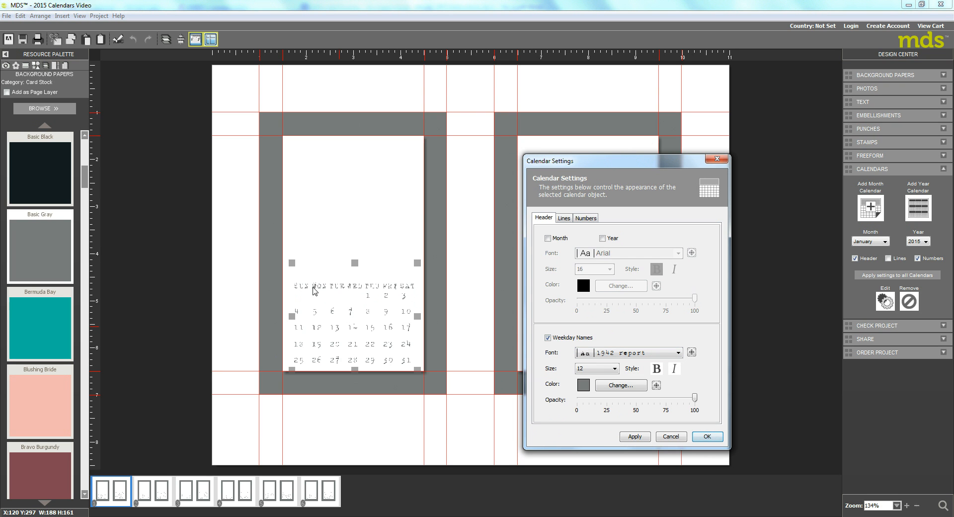
- Set the January calendar's weekday names and date numbers back to Janda Elegant Handwriting and accept the settings
{"action": "left_click", "coordinate": [679, 353]}
{"action": "left_click", "coordinate": [655, 379]}
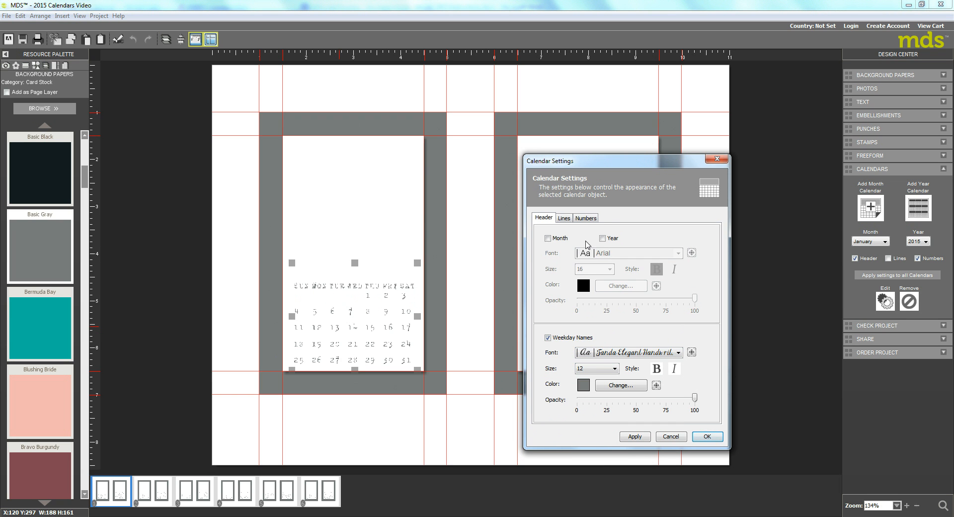
{"action": "left_click", "coordinate": [585, 220]}
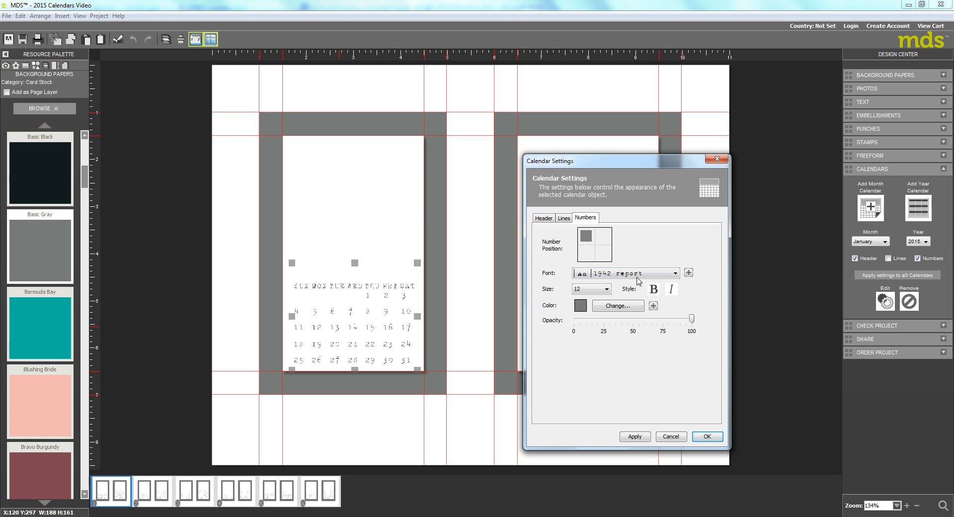
{"action": "left_click", "coordinate": [675, 274]}
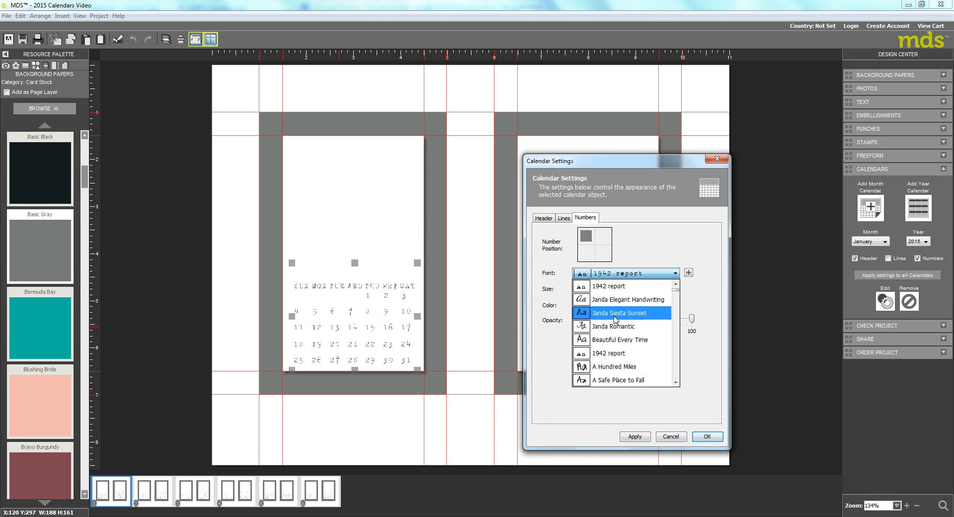
{"action": "left_click", "coordinate": [610, 300]}
{"action": "left_click", "coordinate": [632, 437]}
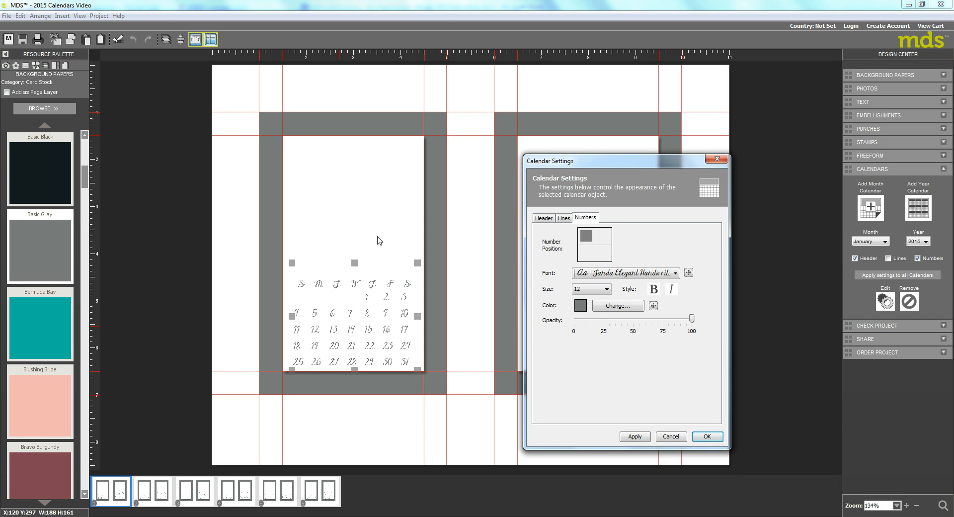
{"action": "left_click", "coordinate": [713, 437]}
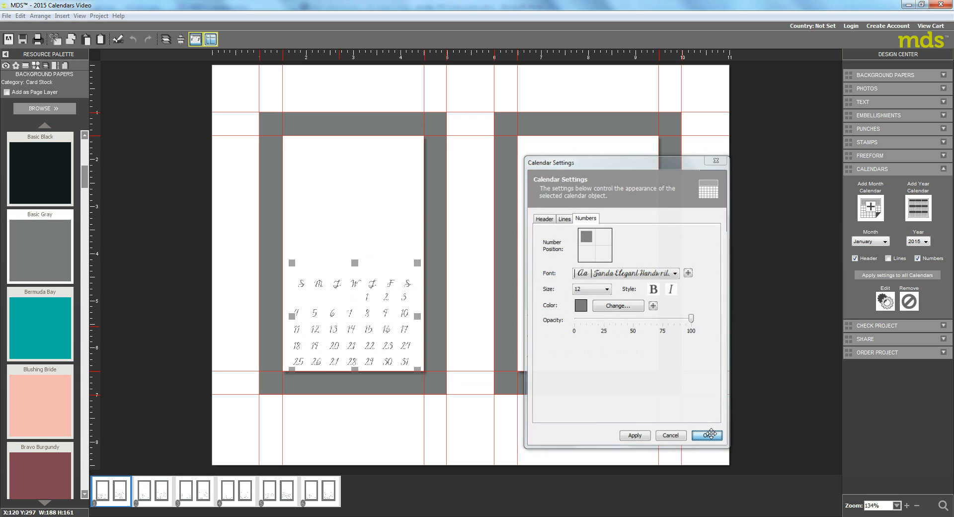